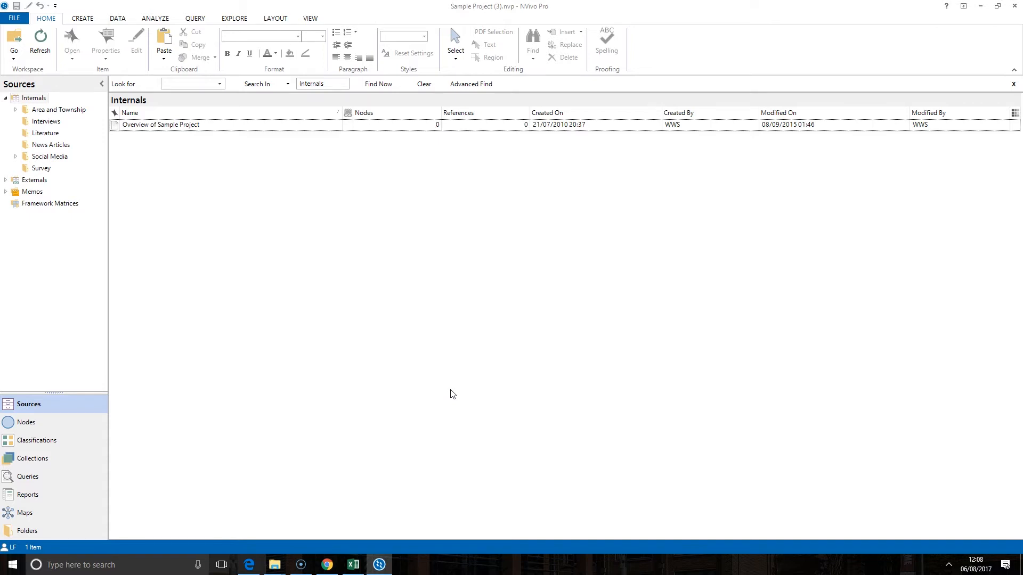
Browse the project's nodes and open the Community change node to review its coded references, closing it when done.
click(204, 15)
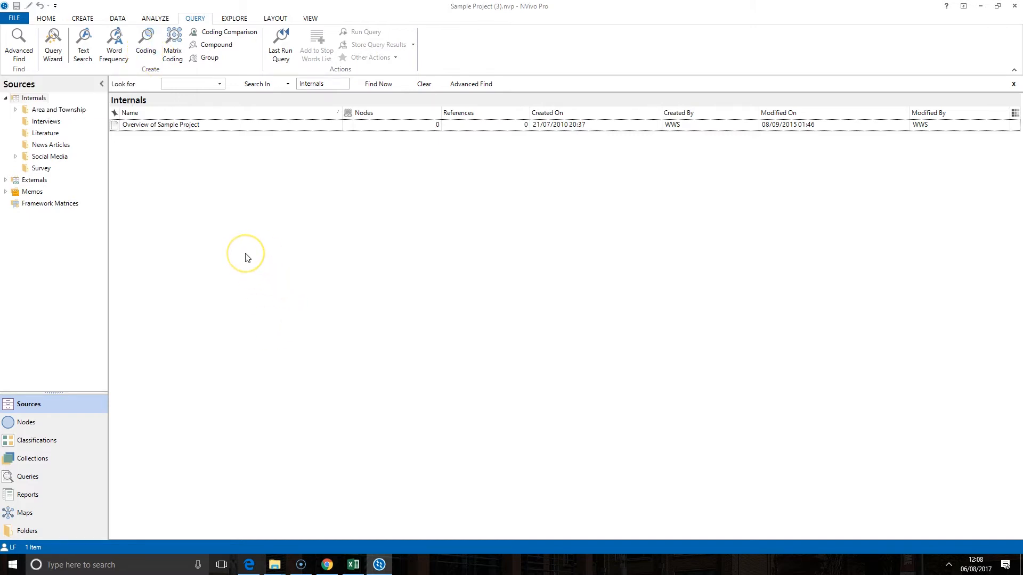
click(165, 126)
click(171, 194)
click(79, 423)
click(30, 99)
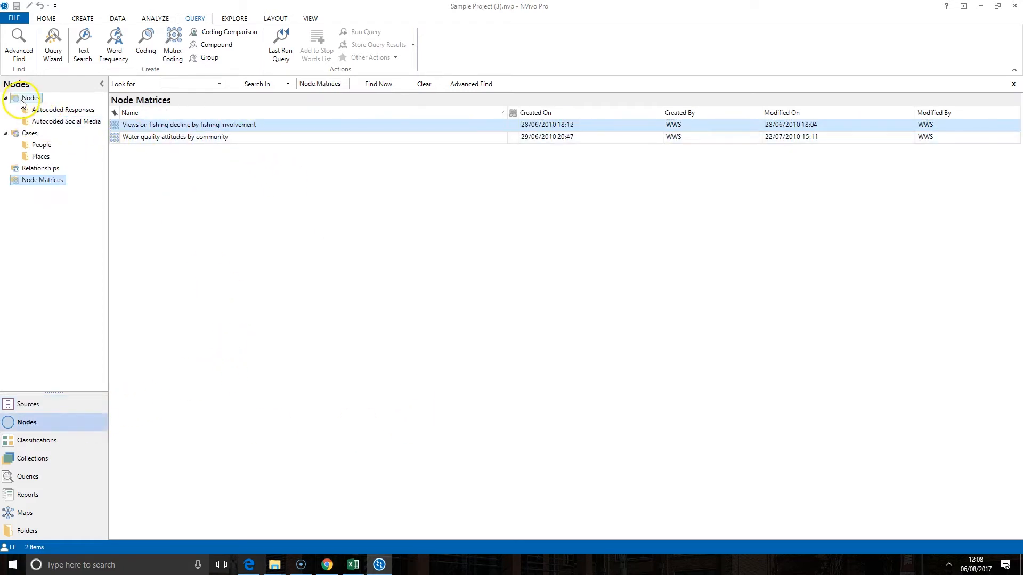
click(164, 150)
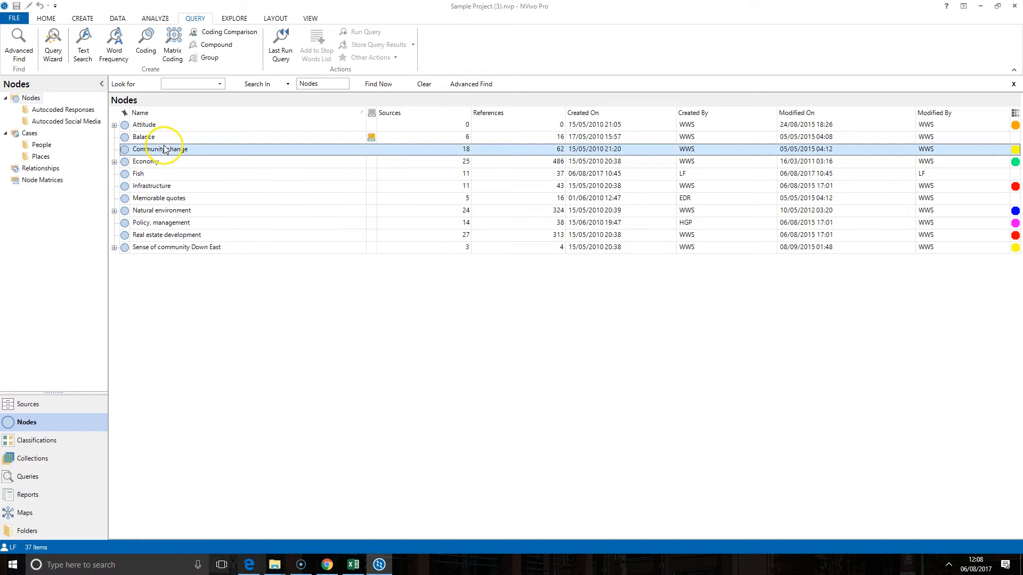
double_click(164, 148)
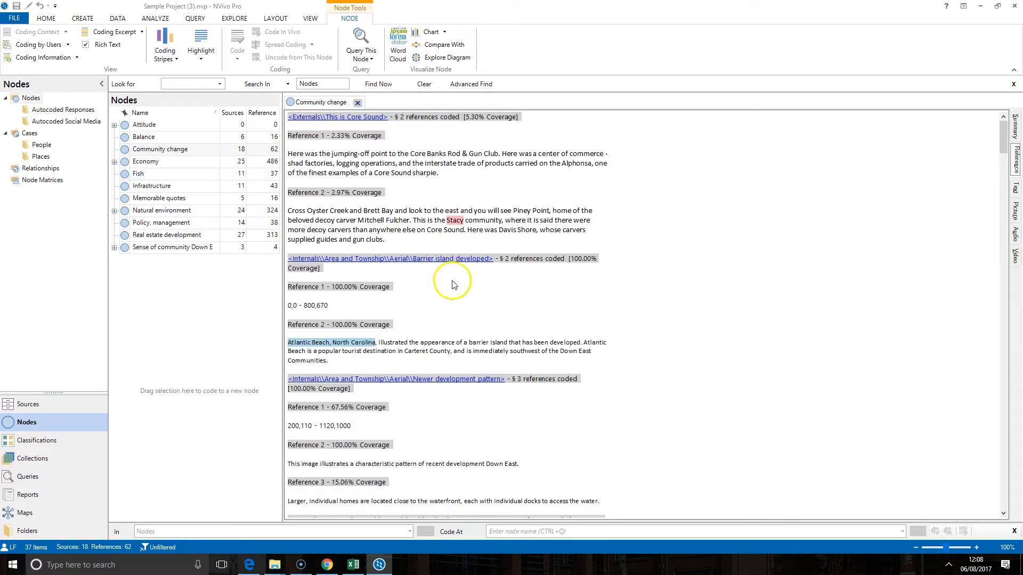
click(358, 102)
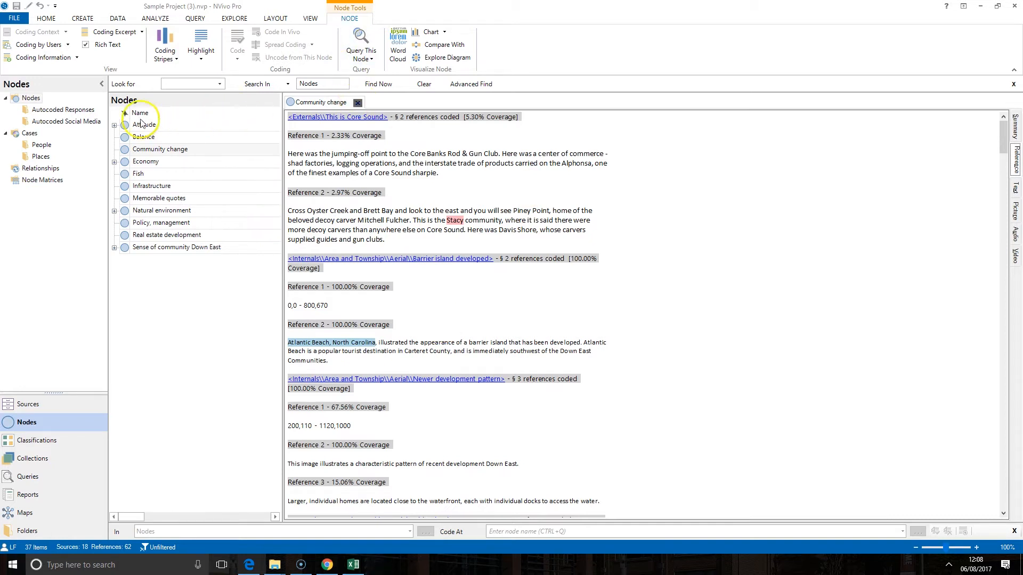
Create a coding query across all sources for content coded at the Policy, management node and run it.
click(195, 17)
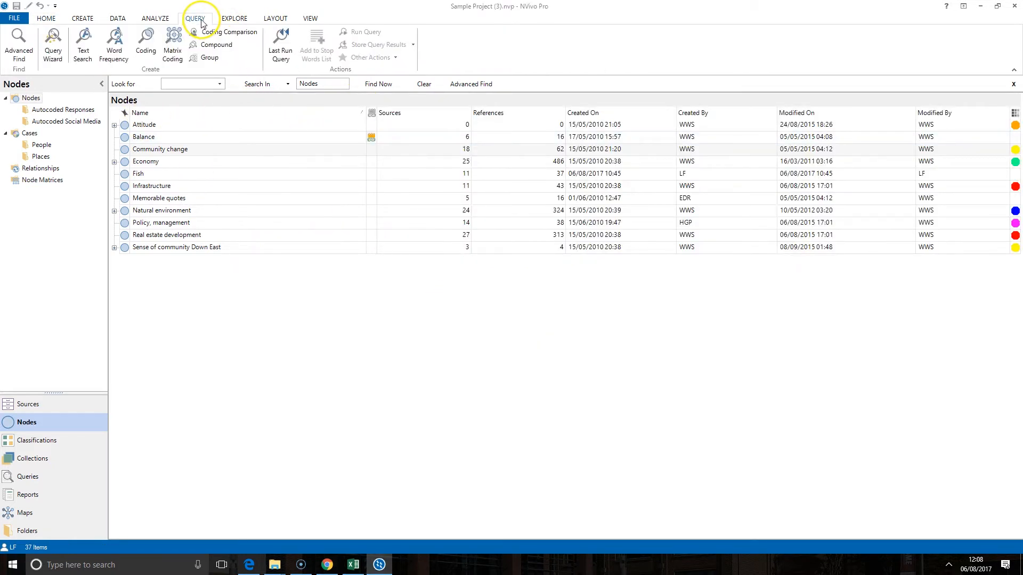
click(146, 42)
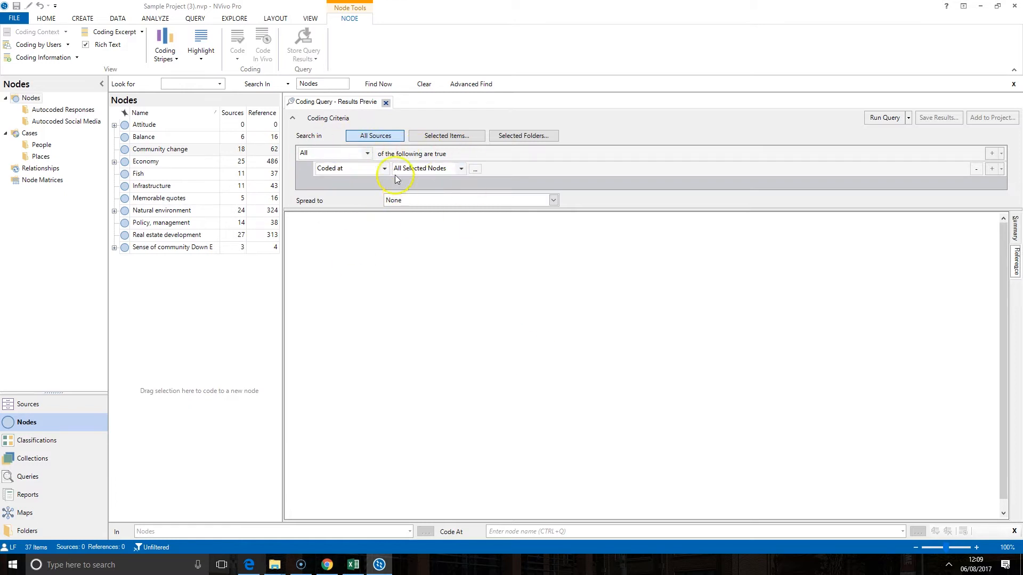
click(475, 169)
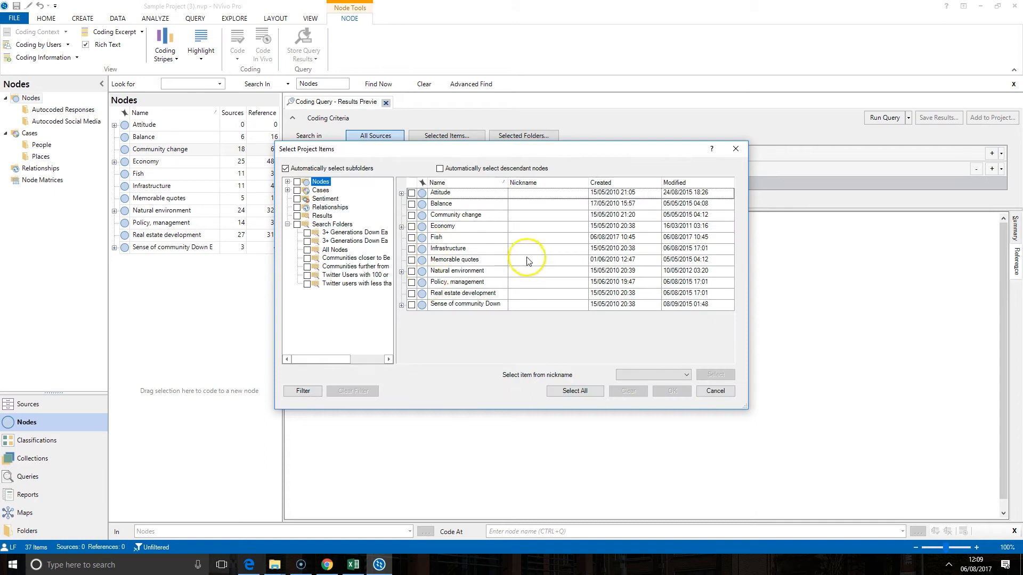
click(412, 282)
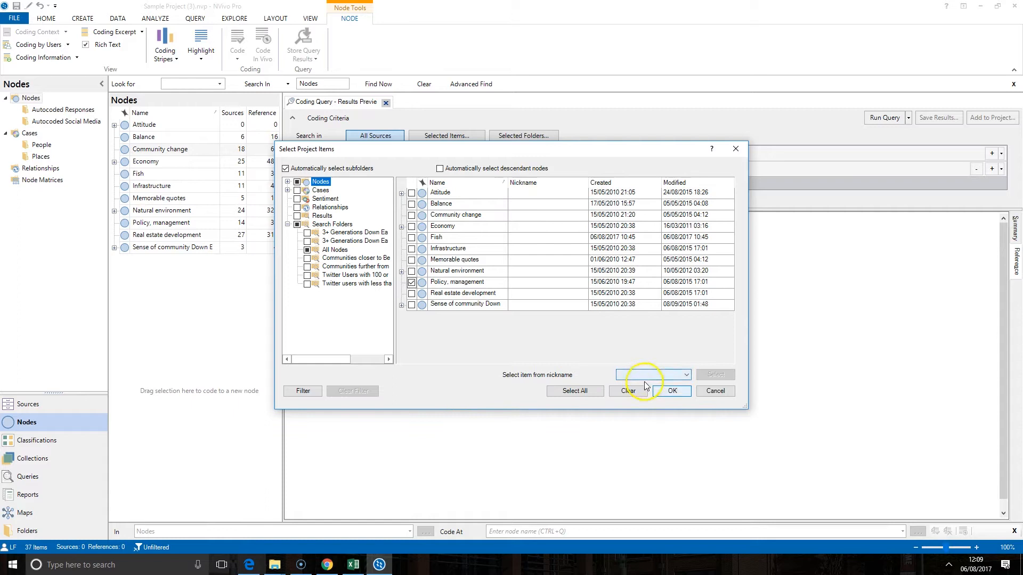
click(665, 391)
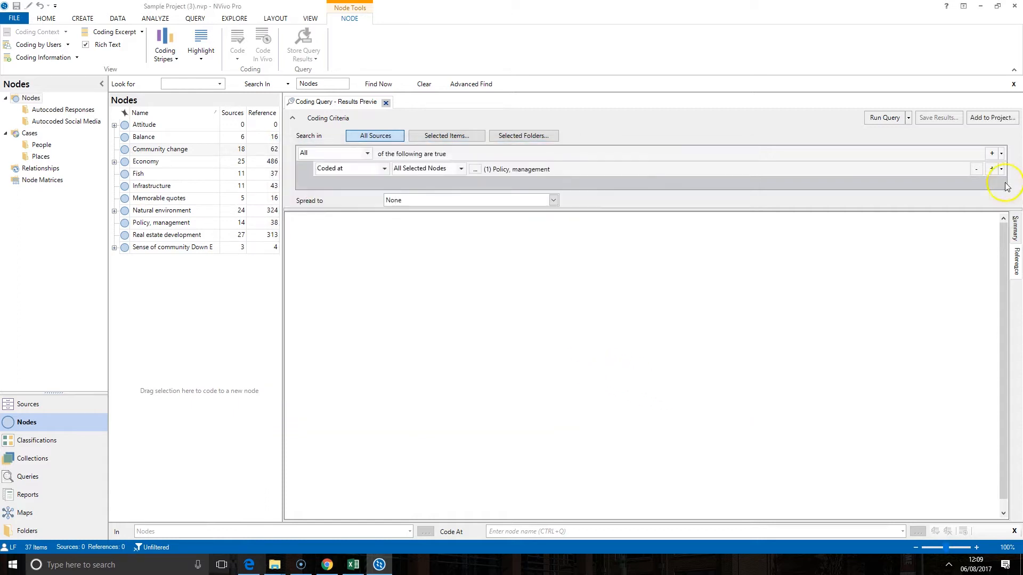
click(886, 118)
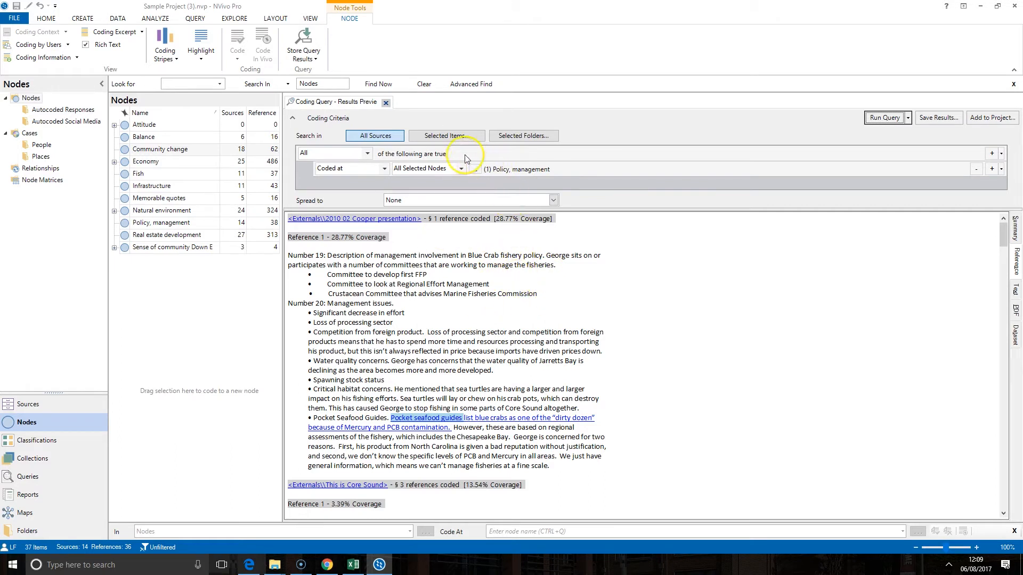
Restrict the coding query's search to the Interviews folder under Internals and rerun it.
click(450, 138)
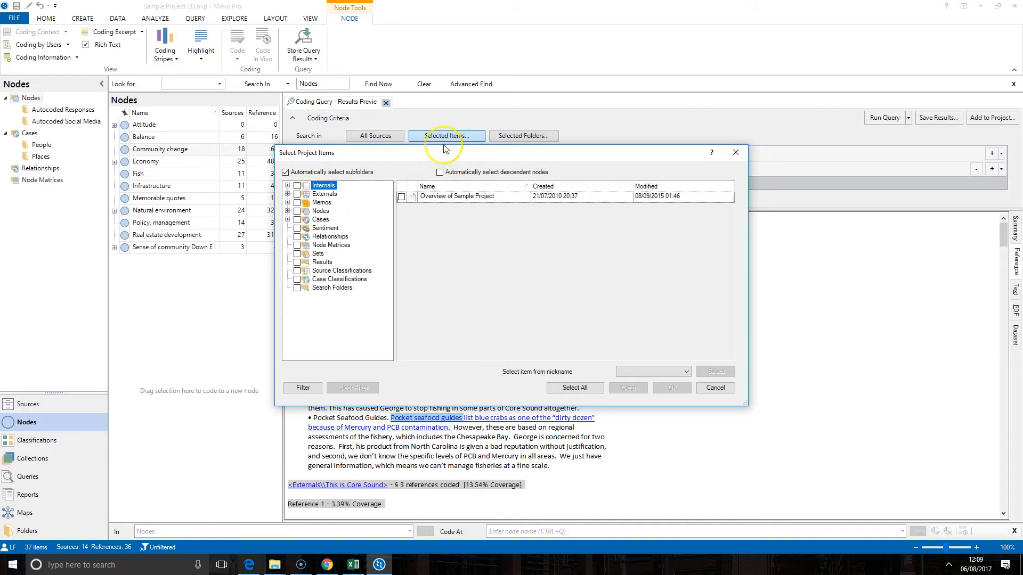
click(287, 186)
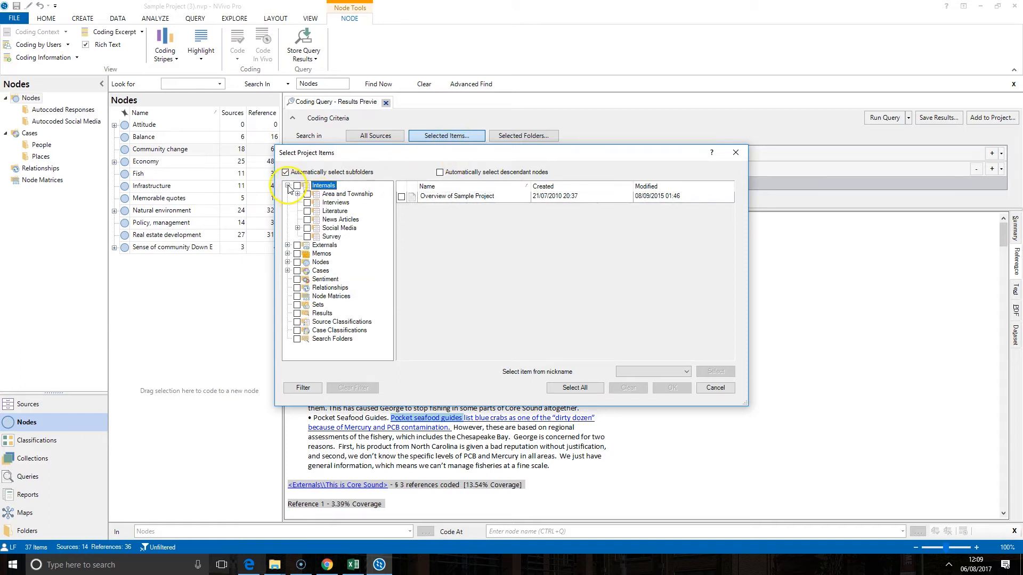
click(307, 203)
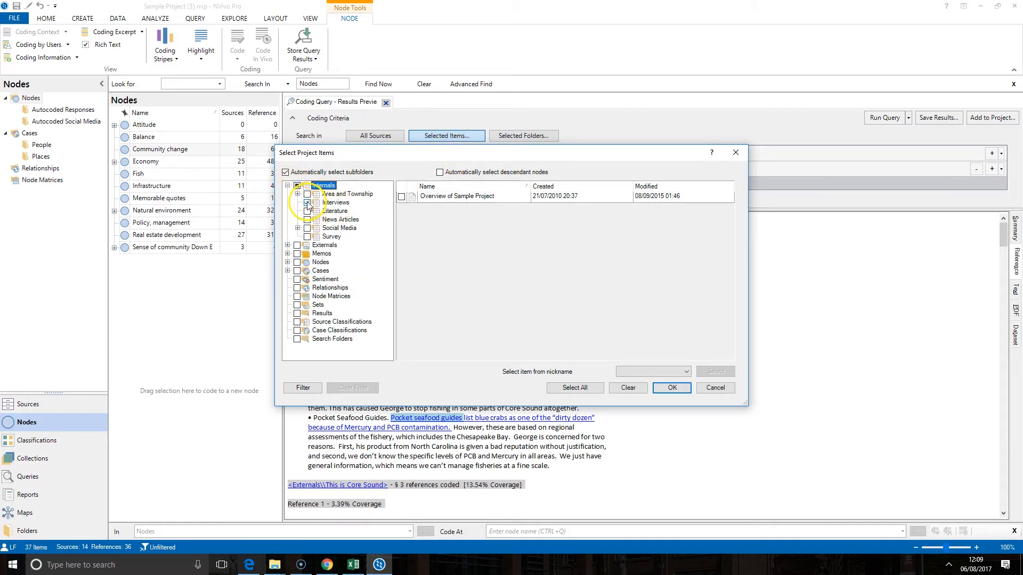
click(670, 389)
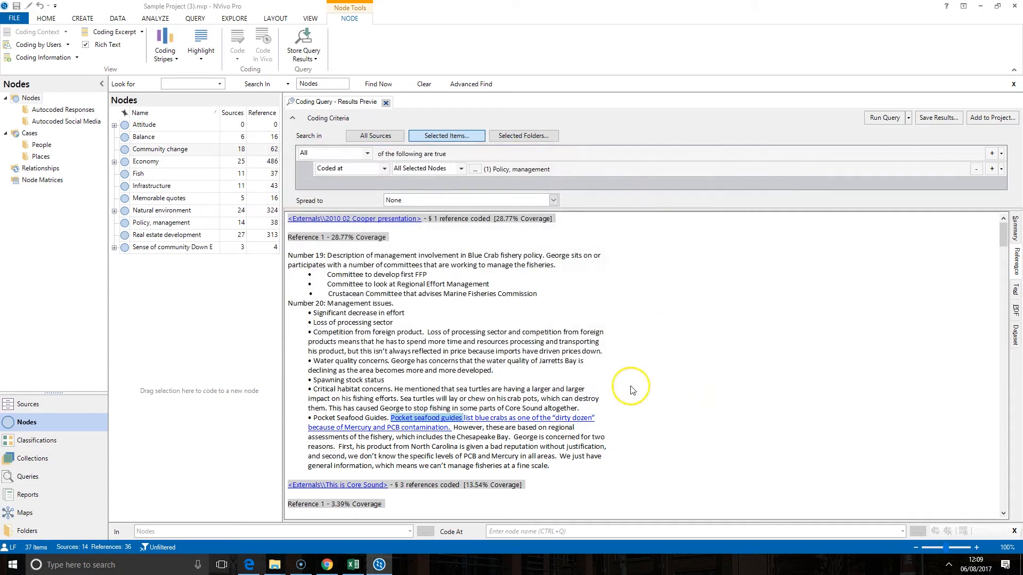
click(884, 118)
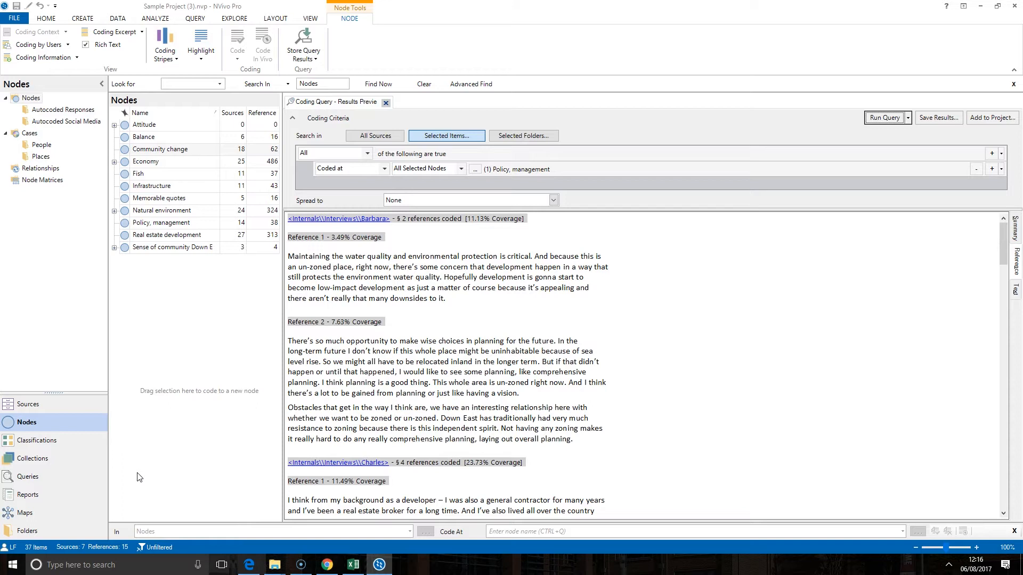
Add two more Coded at criteria rows to the query and enlarge the criteria area to show them all.
click(367, 153)
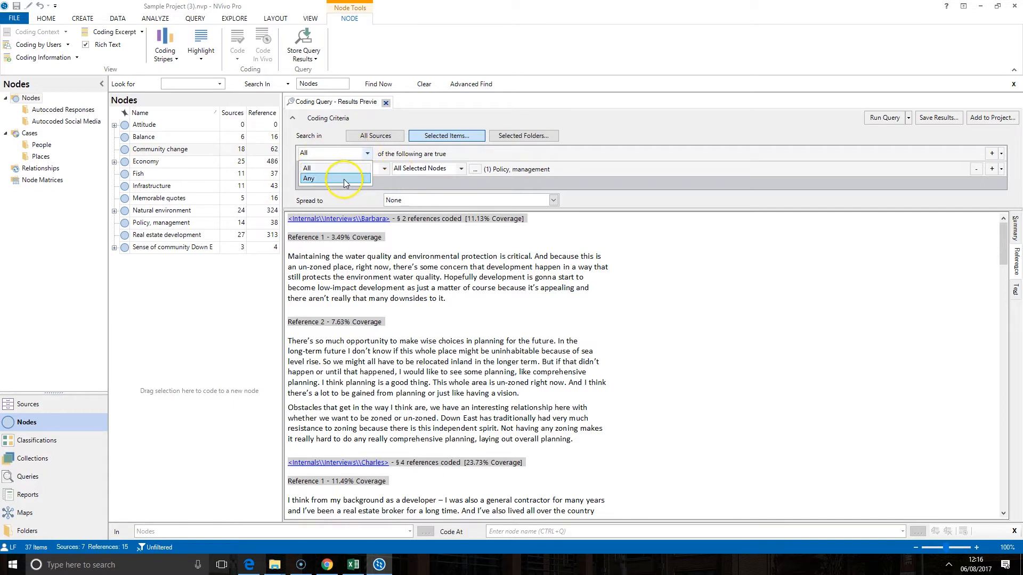
click(400, 156)
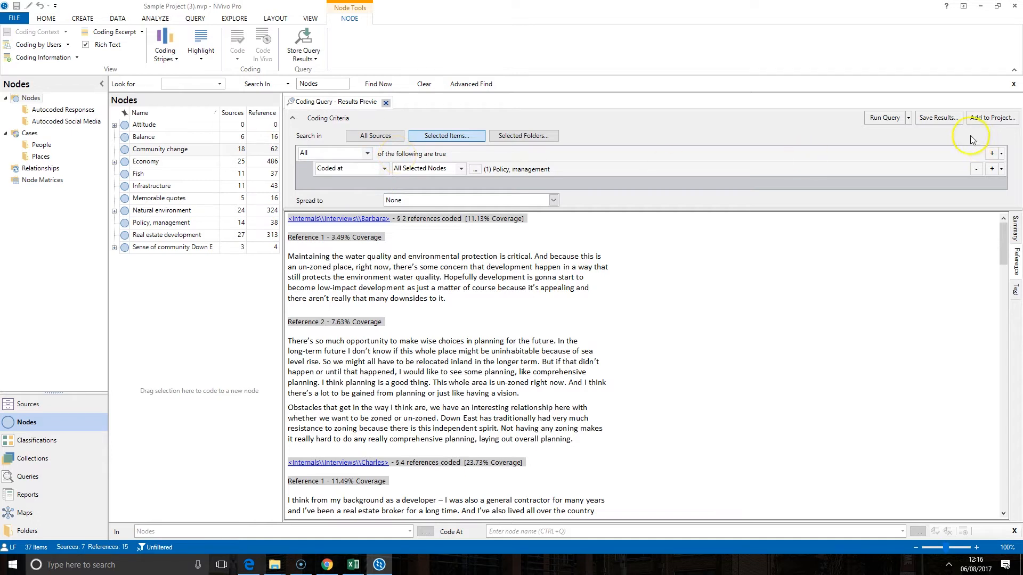
click(990, 169)
click(983, 185)
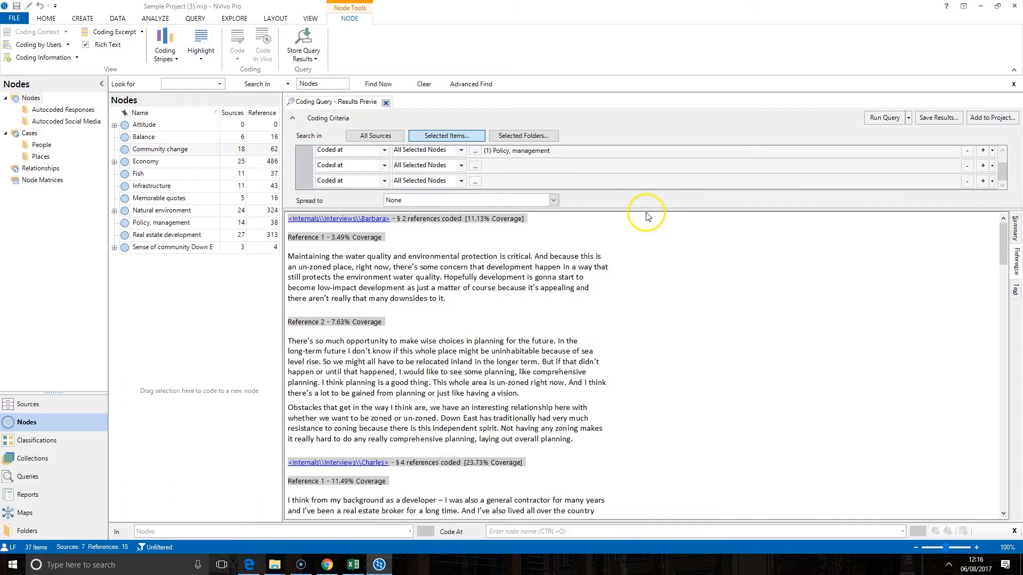
drag(647, 210, 648, 256)
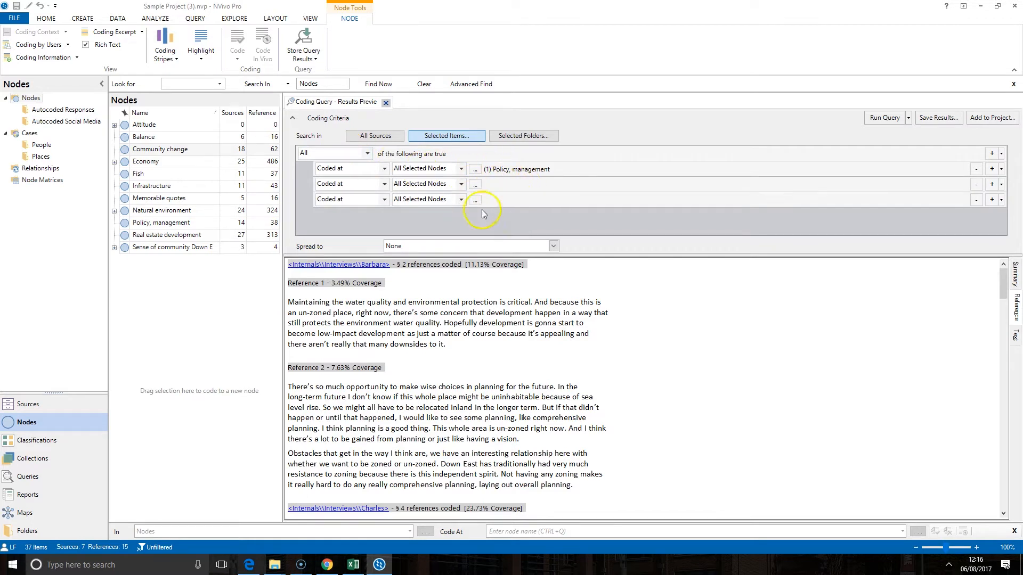
Make the query match any of its criteria and set the second criterion to the Real estate development node.
click(337, 153)
click(335, 178)
click(474, 186)
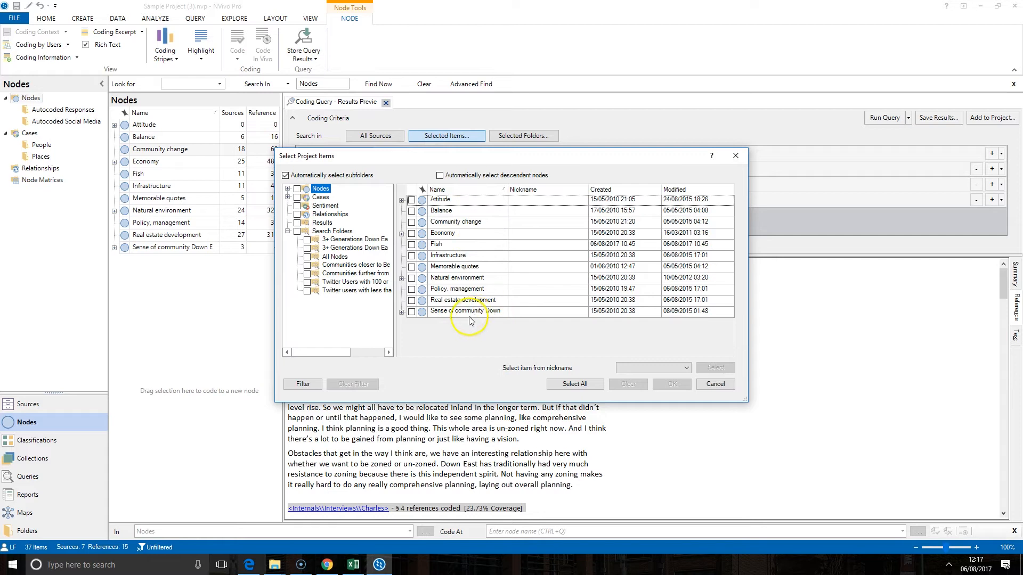
click(411, 300)
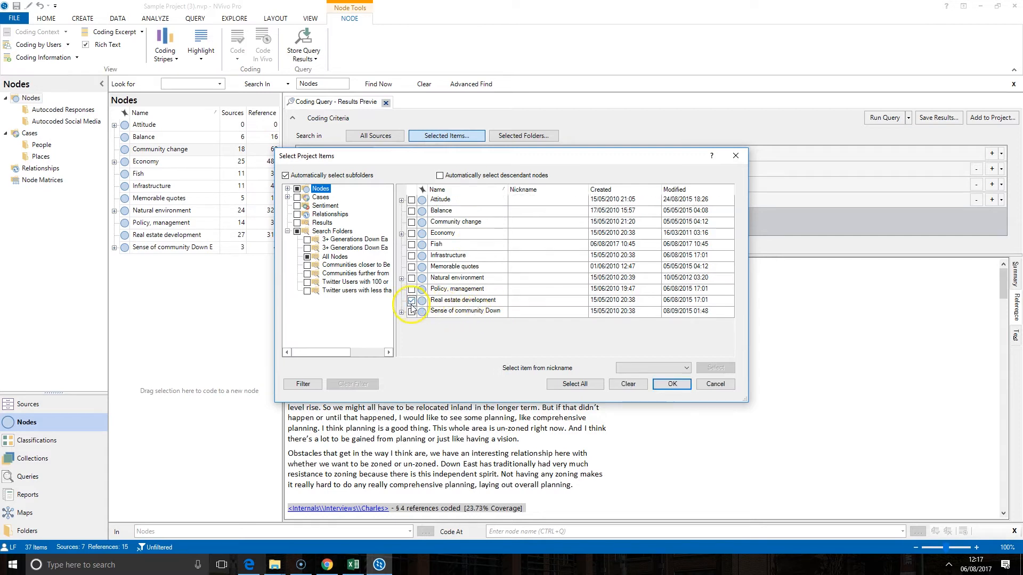
click(673, 385)
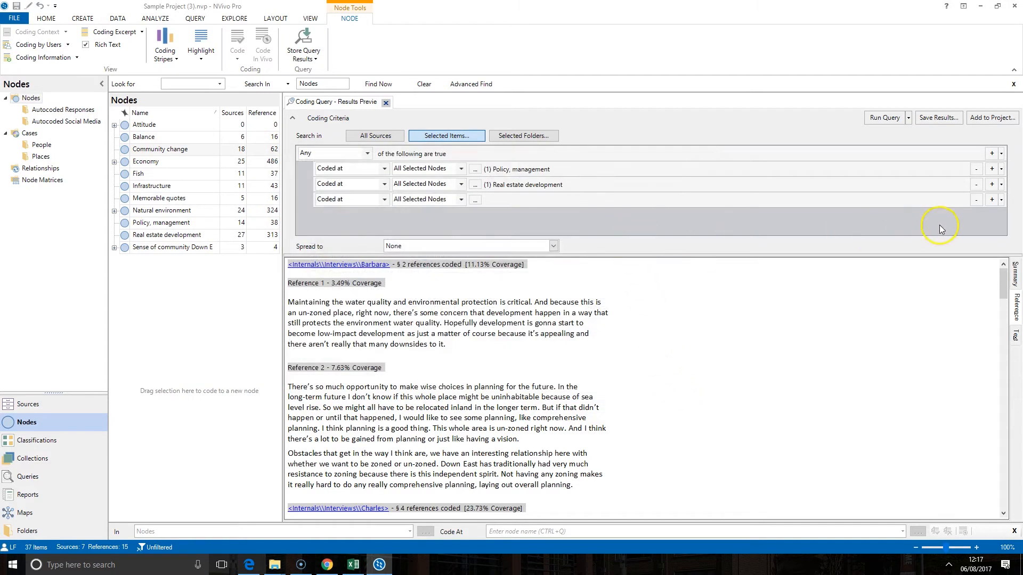
Remove the empty third criteria row and run the query for Policy, management or Real estate development.
click(976, 200)
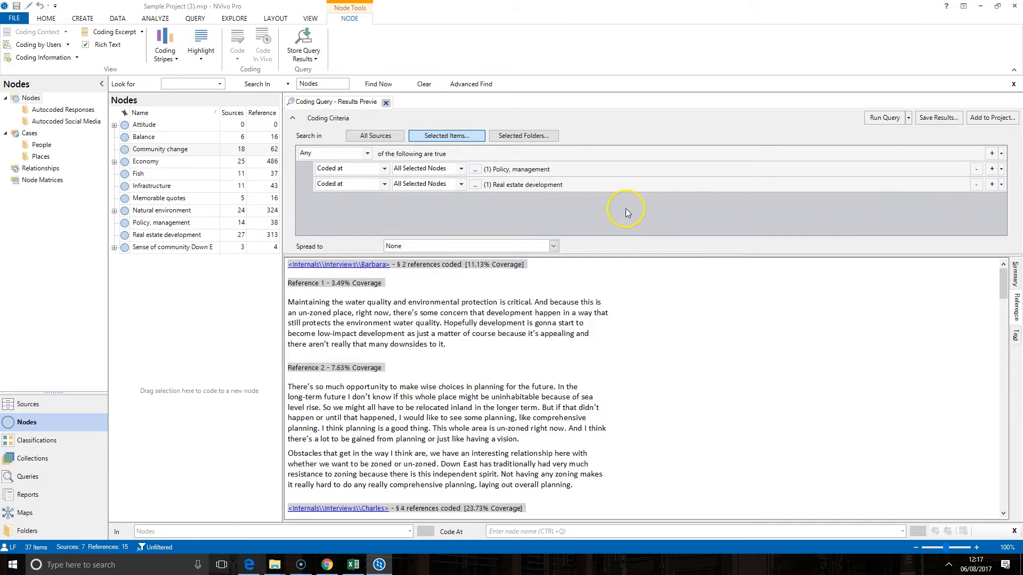
click(992, 184)
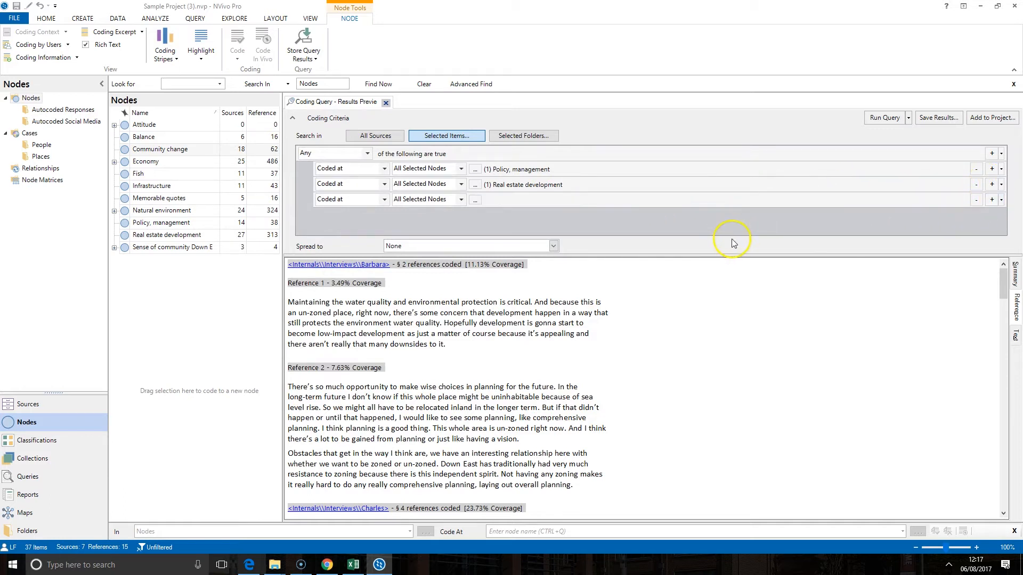
click(976, 200)
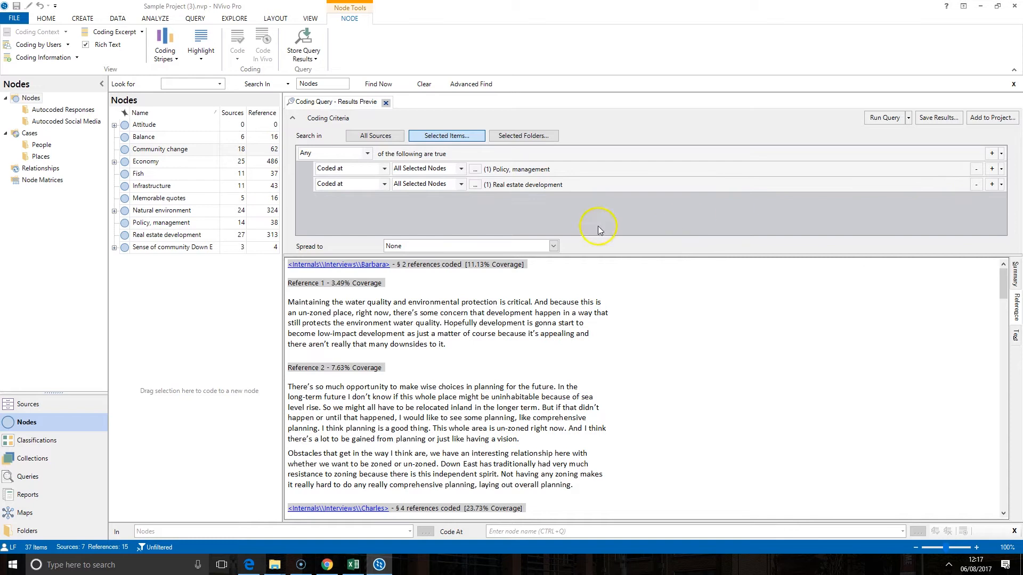
click(883, 118)
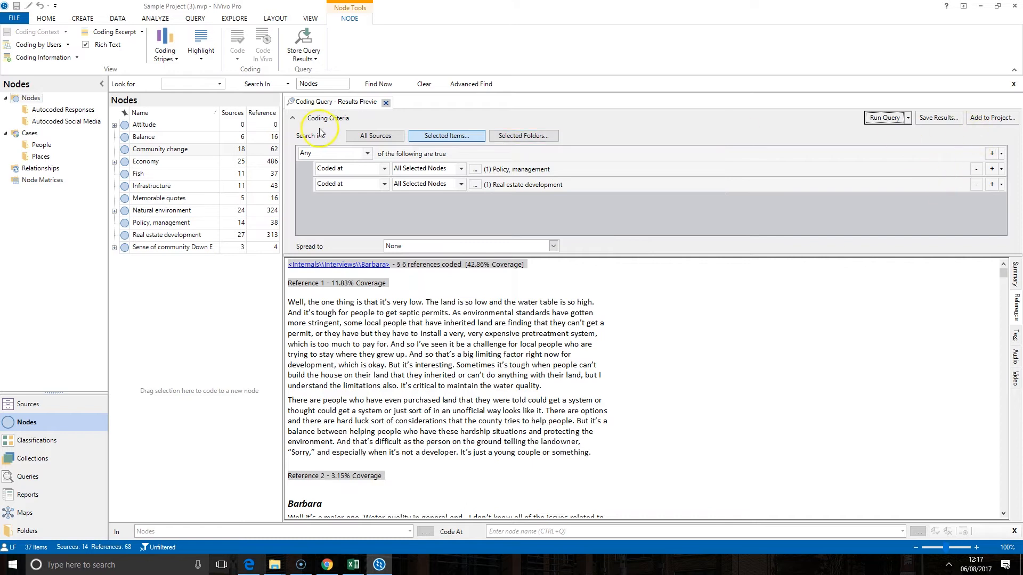
Close the current query and start a new coding query with its criterion set to All Selected Nodes.
click(386, 102)
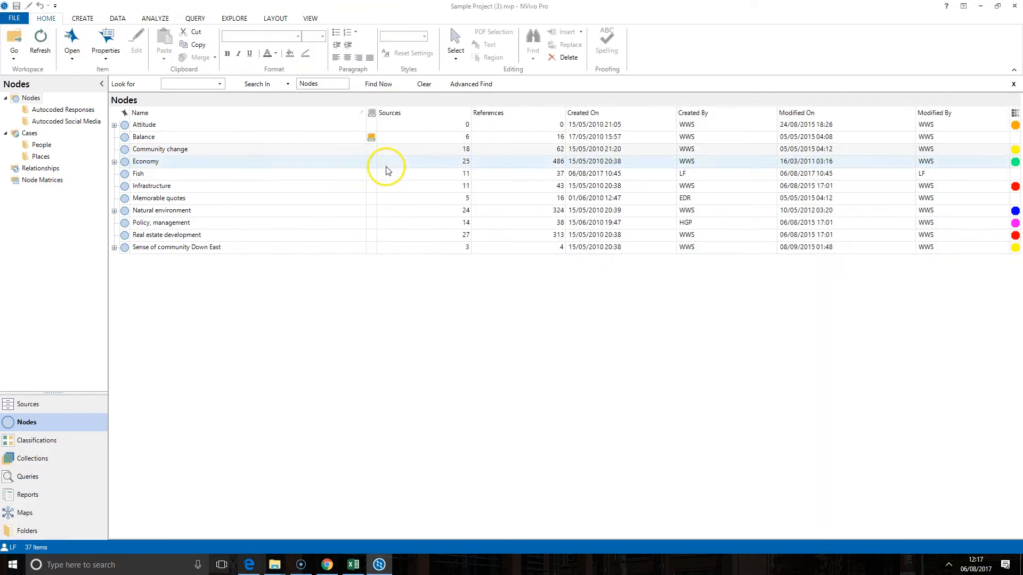
click(206, 21)
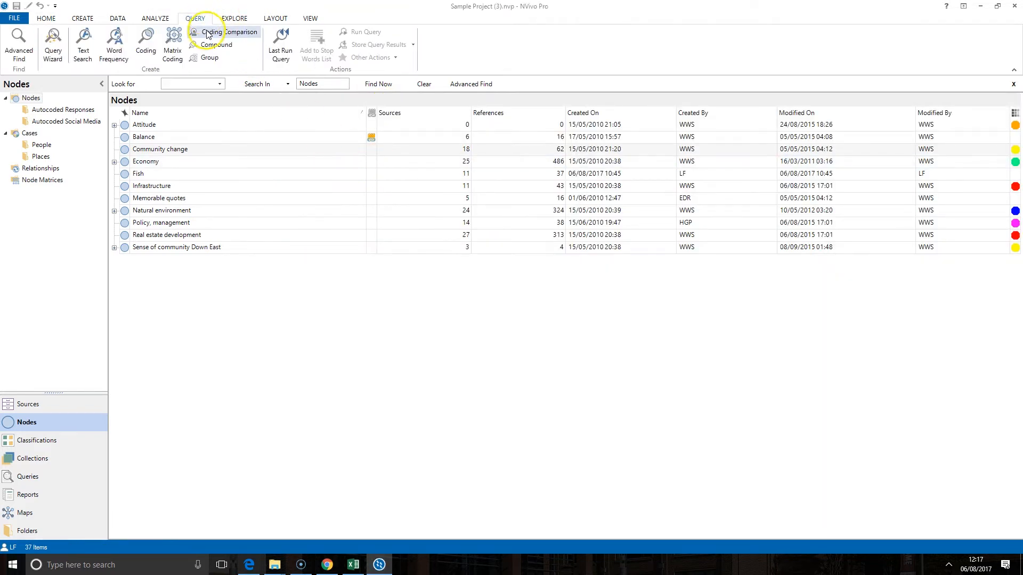
click(145, 44)
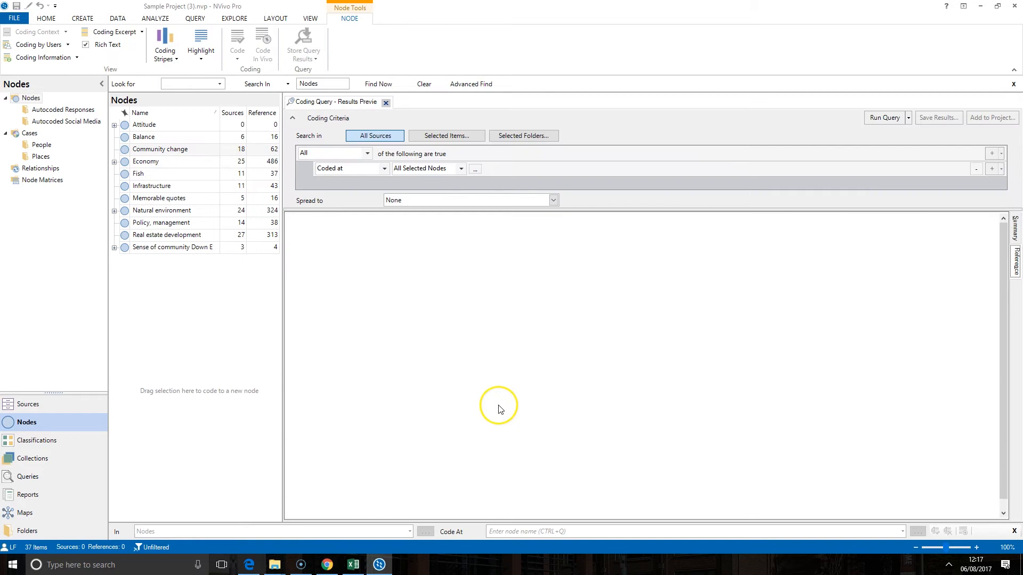
click(461, 168)
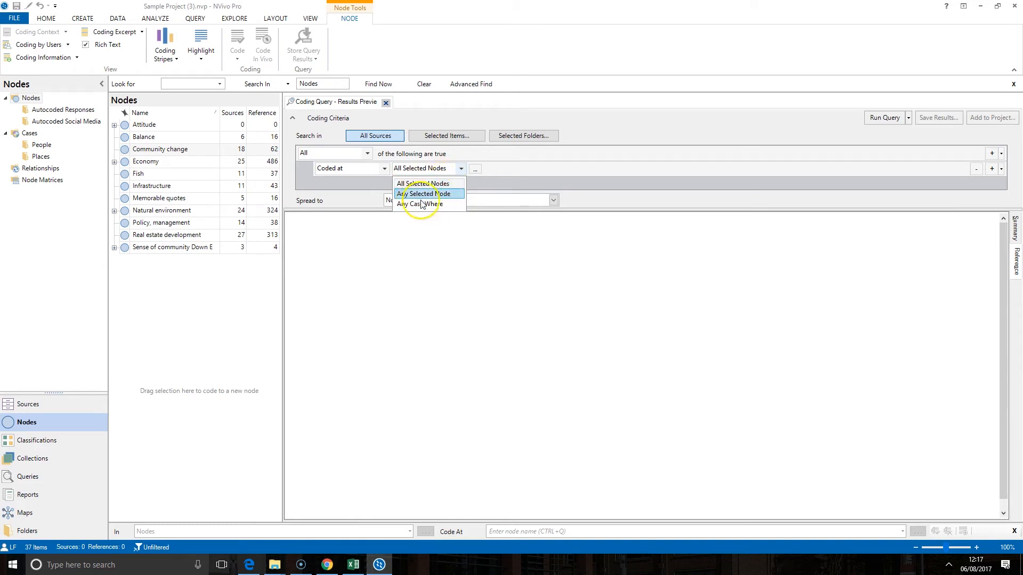
click(455, 187)
Choose the Fish and Memorable quotes nodes for the criterion, run the query, and inspect the returned passage.
click(475, 169)
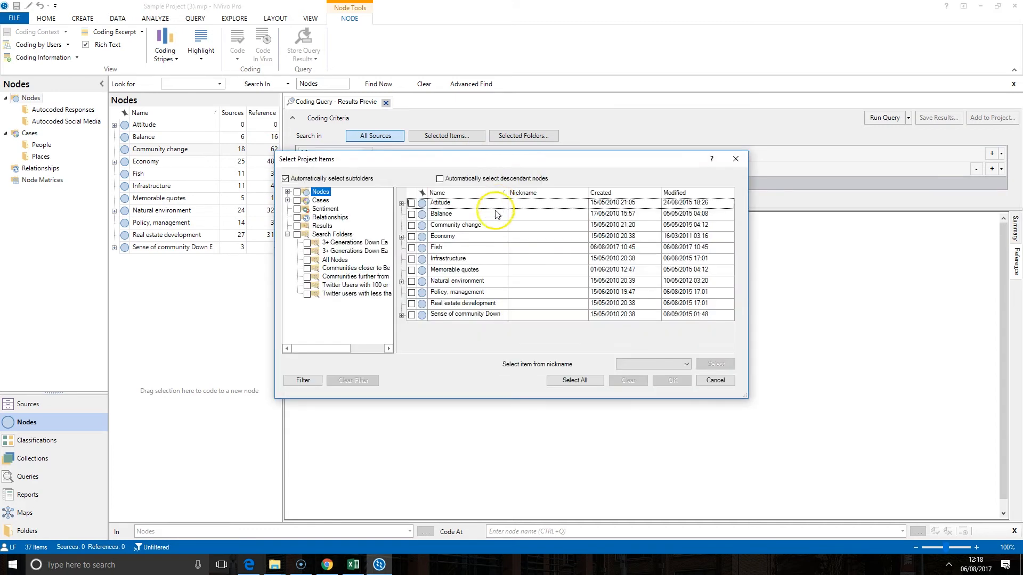
click(411, 248)
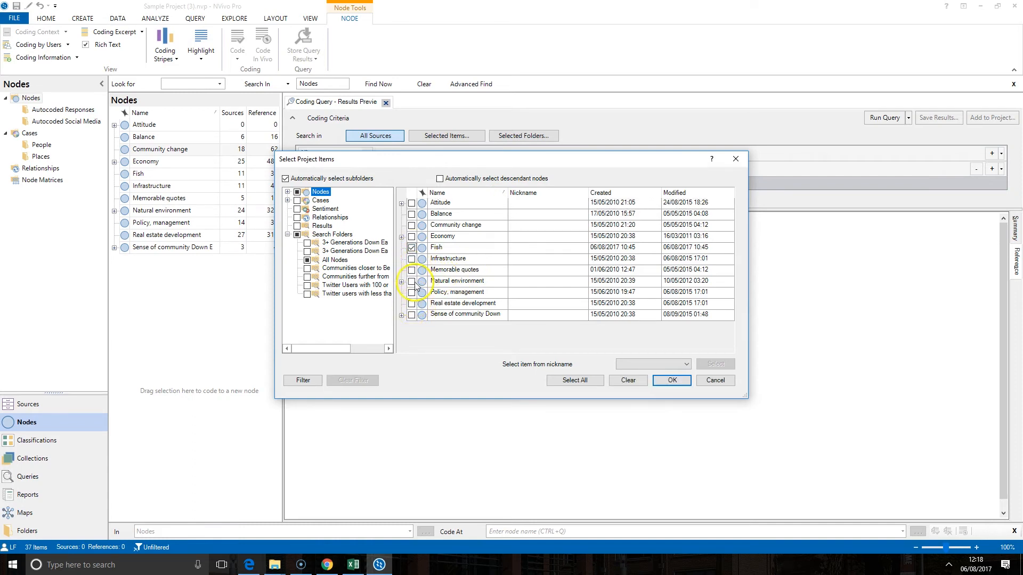
click(412, 270)
click(680, 378)
click(894, 119)
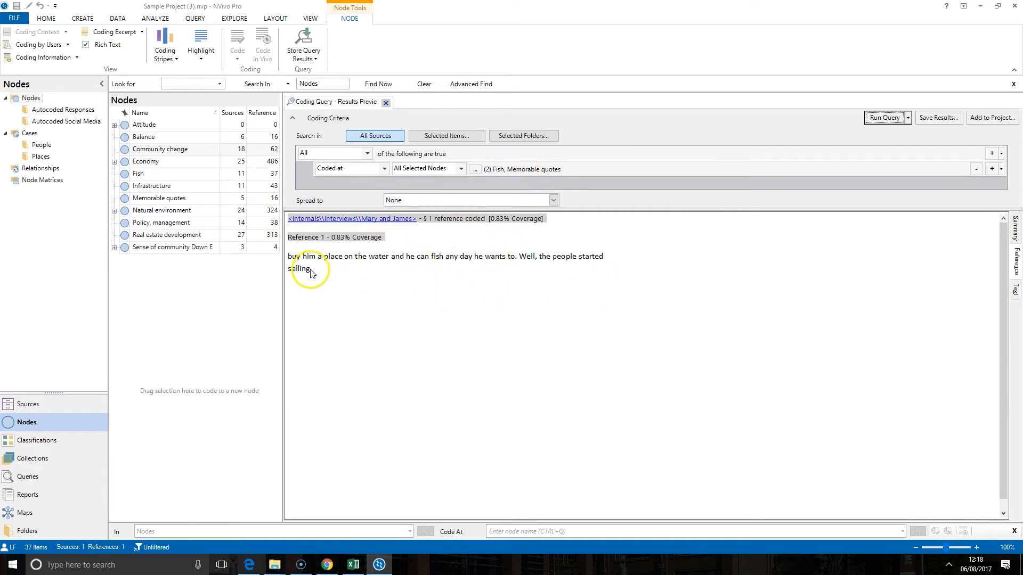
drag(286, 256, 366, 290)
click(382, 285)
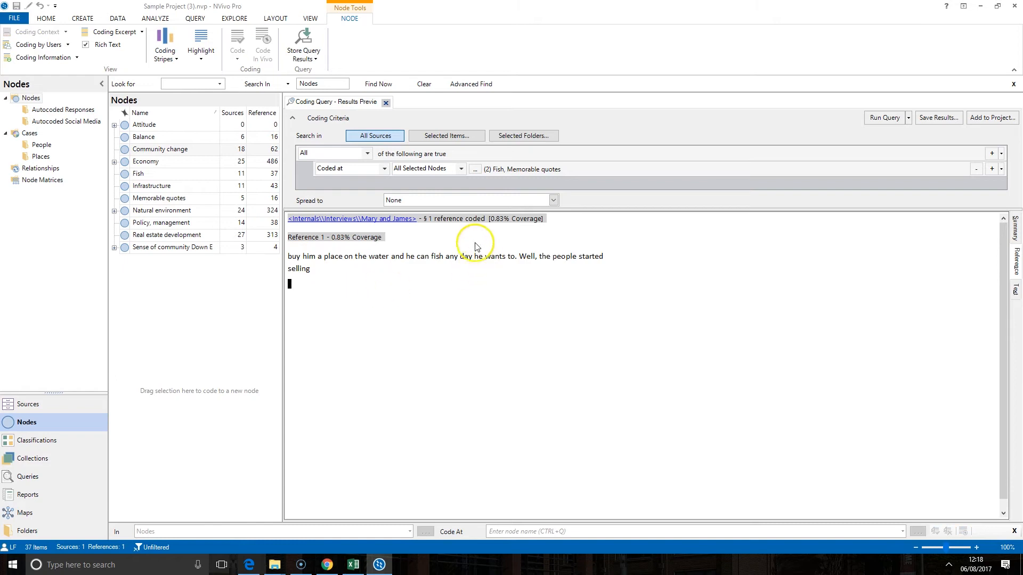
Change the Fish and Memorable quotes criterion to Any Selected Node, rerun the query, and review the returned passages.
double_click(439, 257)
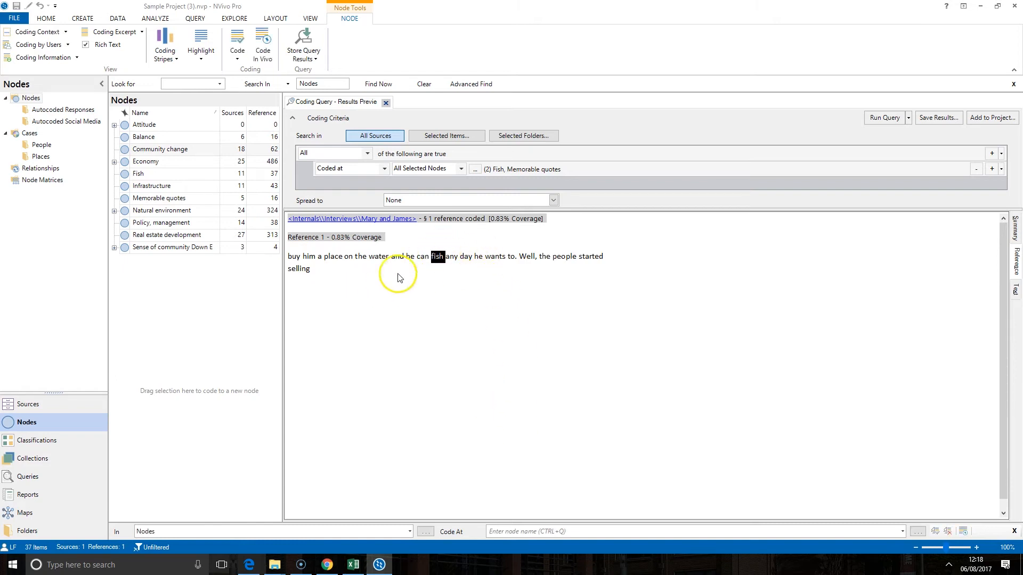
click(478, 280)
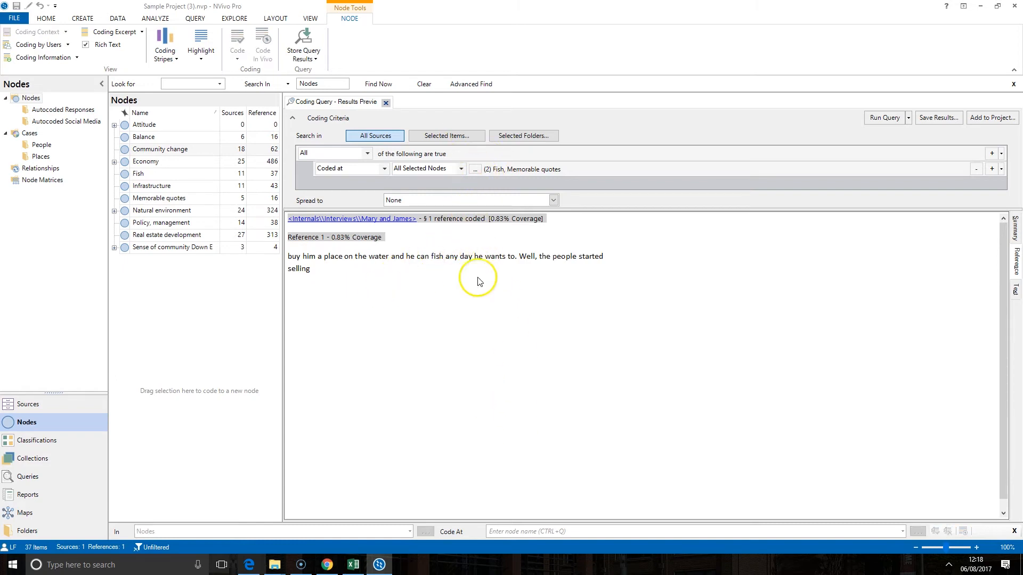
click(460, 170)
click(426, 194)
click(876, 118)
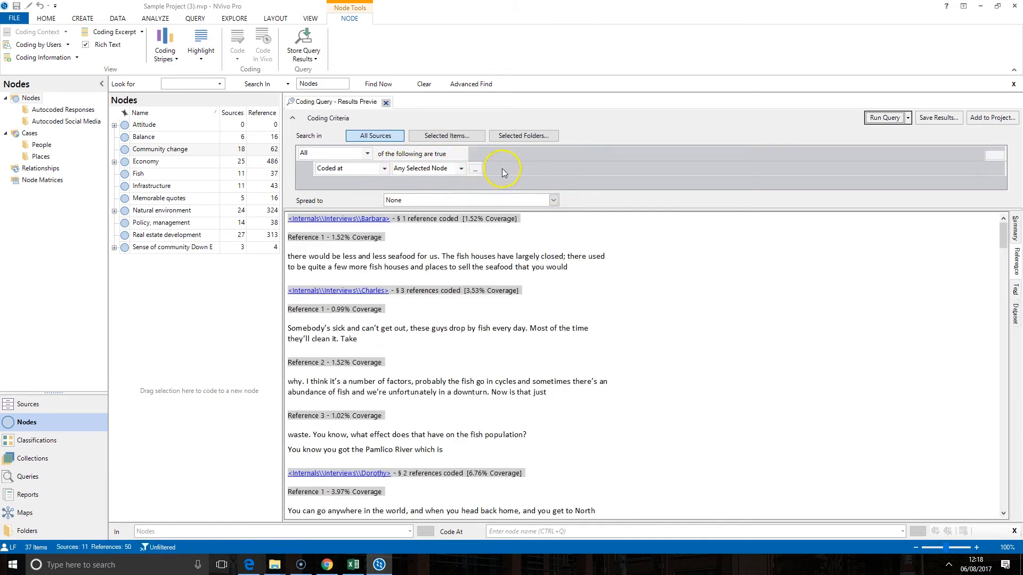
scroll(622, 289, down, 15)
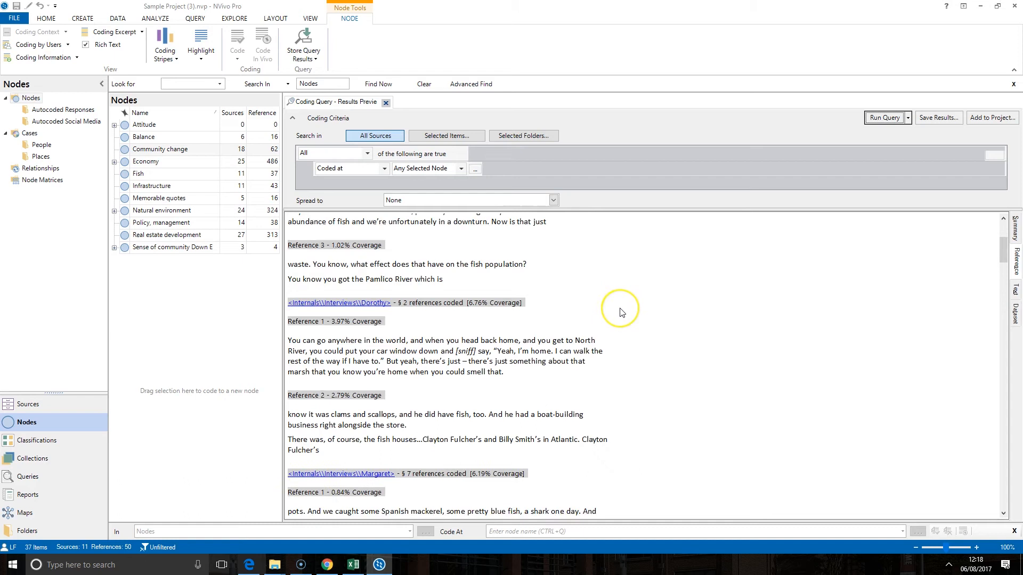
scroll(621, 313, down, 15)
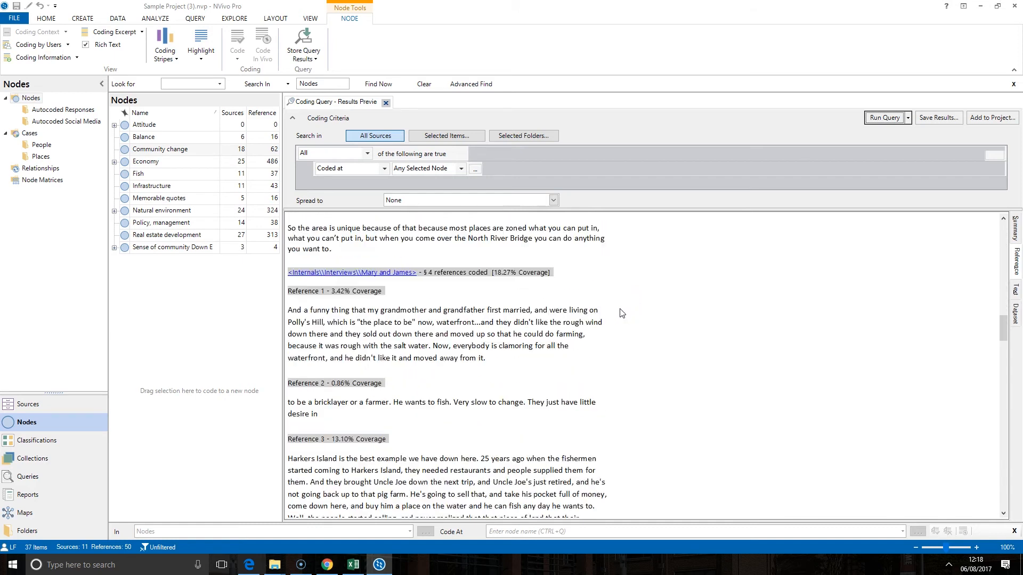
drag(1004, 381, 1004, 229)
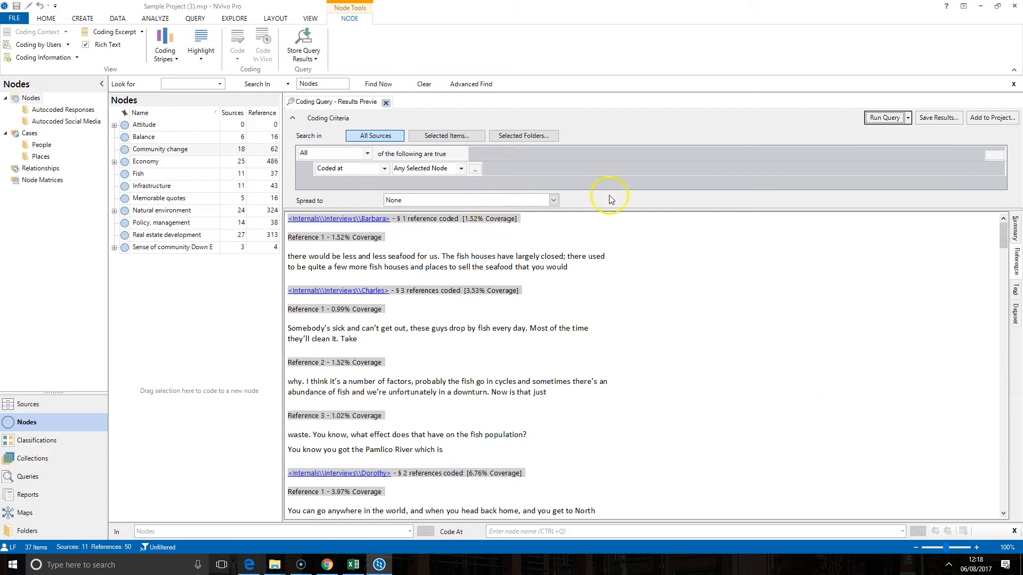
Close the current query, start a new coding query, and check the coding condition options for its criterion.
click(385, 103)
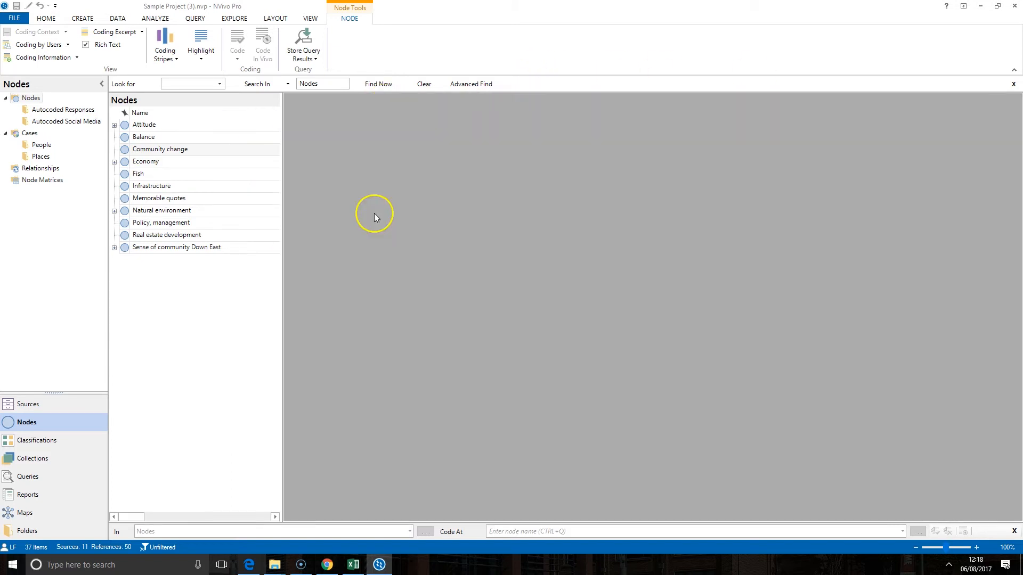
click(196, 19)
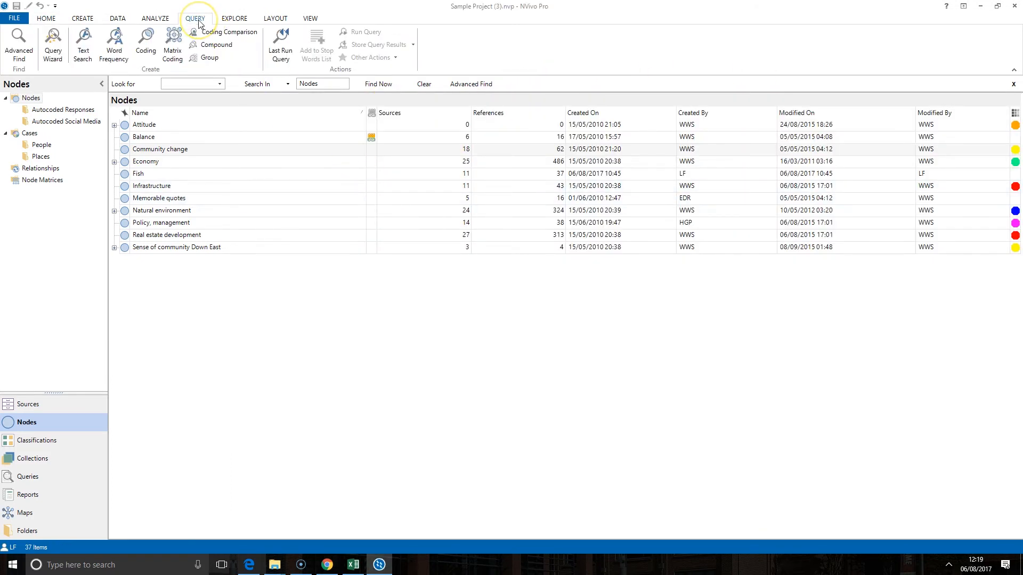
click(144, 45)
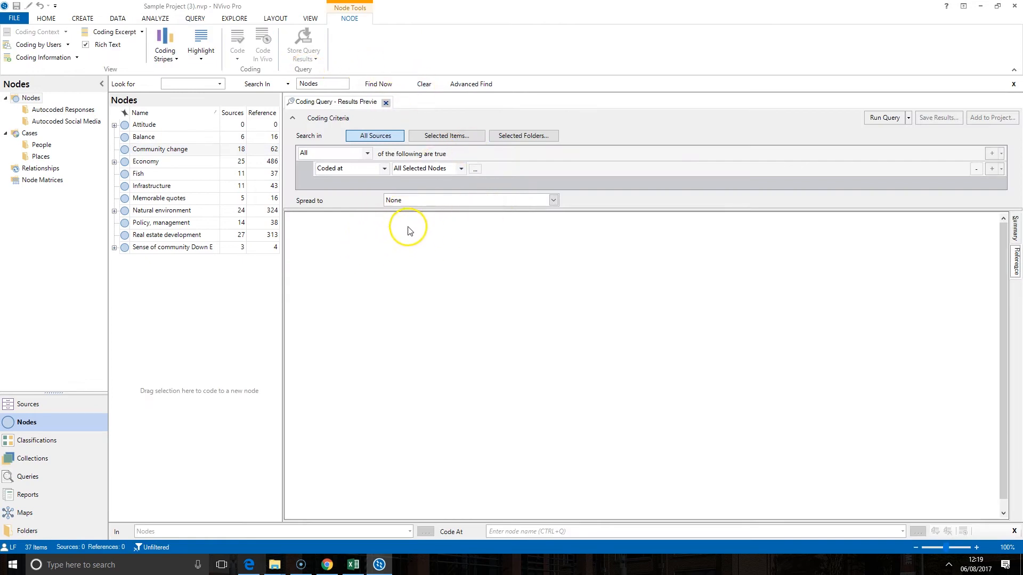
click(384, 169)
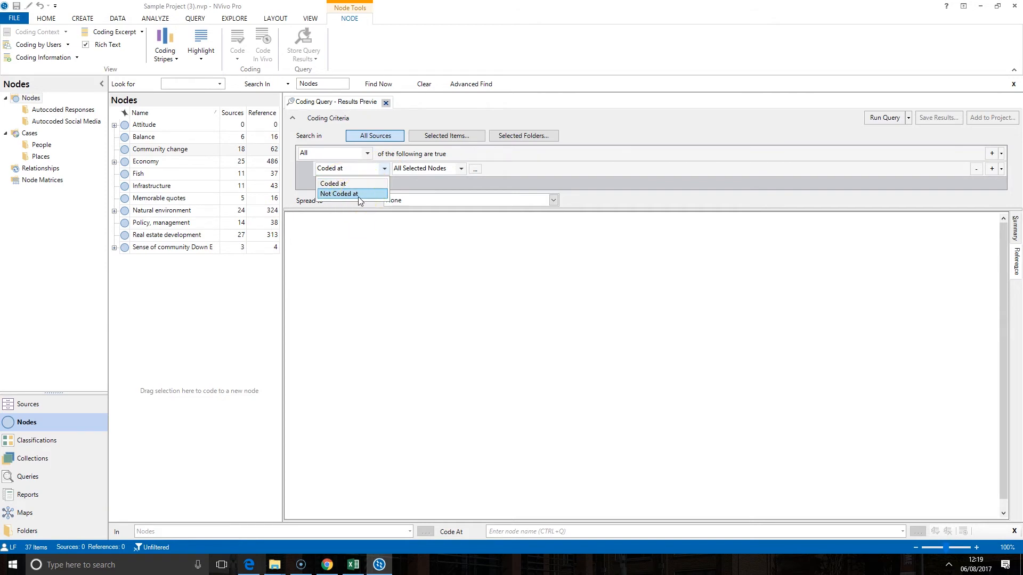
click(448, 186)
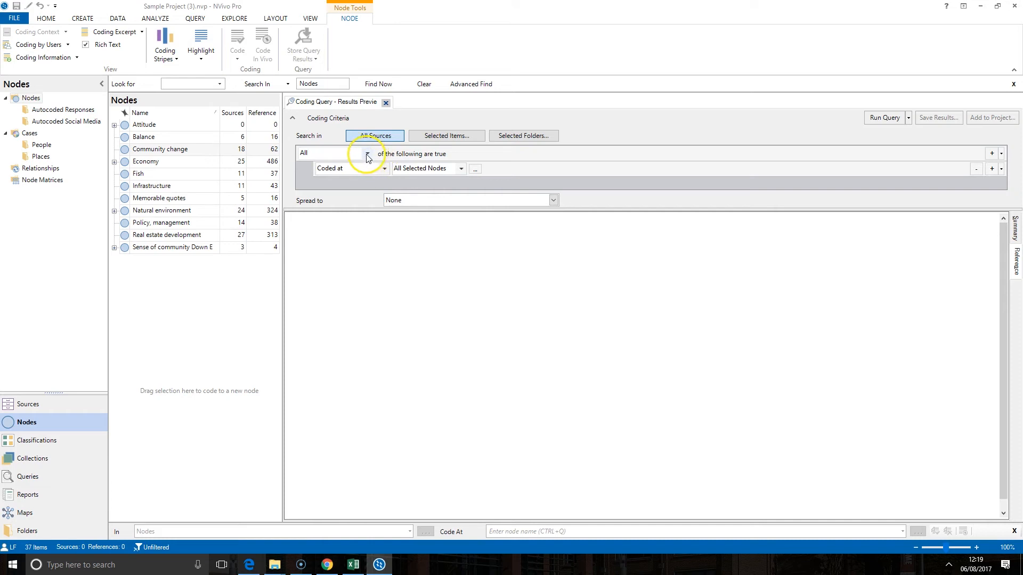
Limit the query's search to the Interview Participants case under People, with its descendant nodes selected automatically.
click(436, 137)
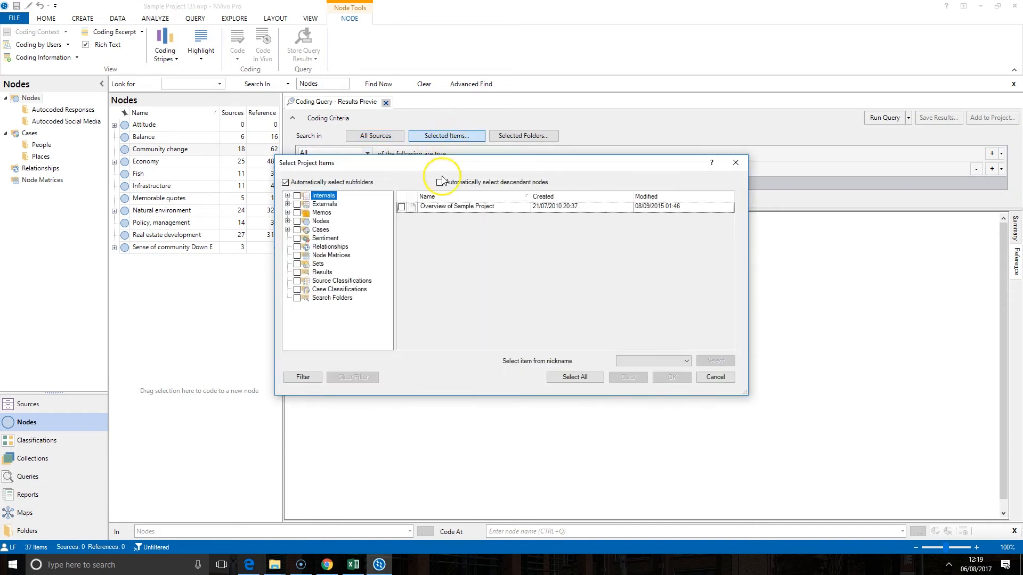
click(288, 195)
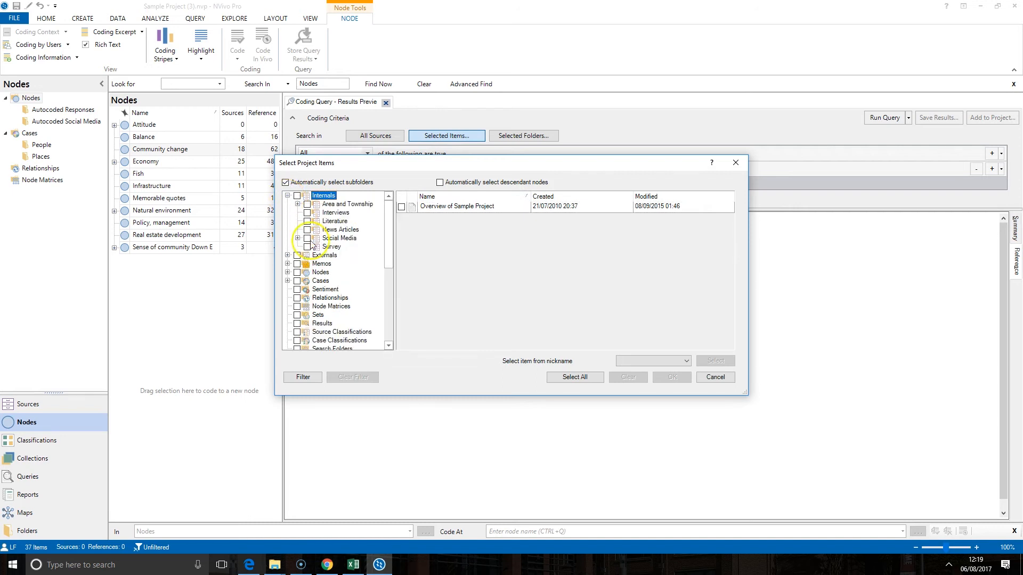
click(288, 281)
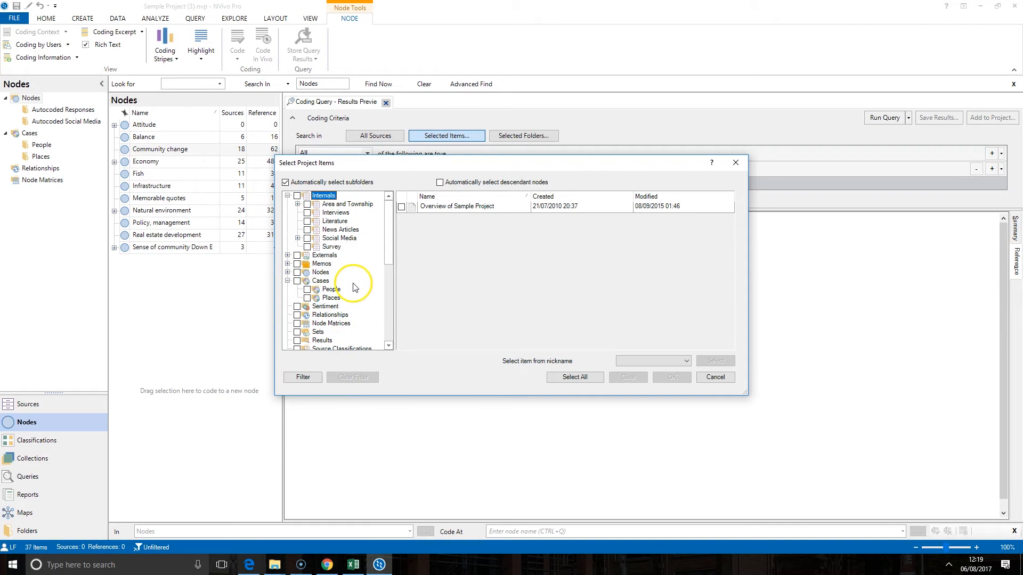
click(331, 290)
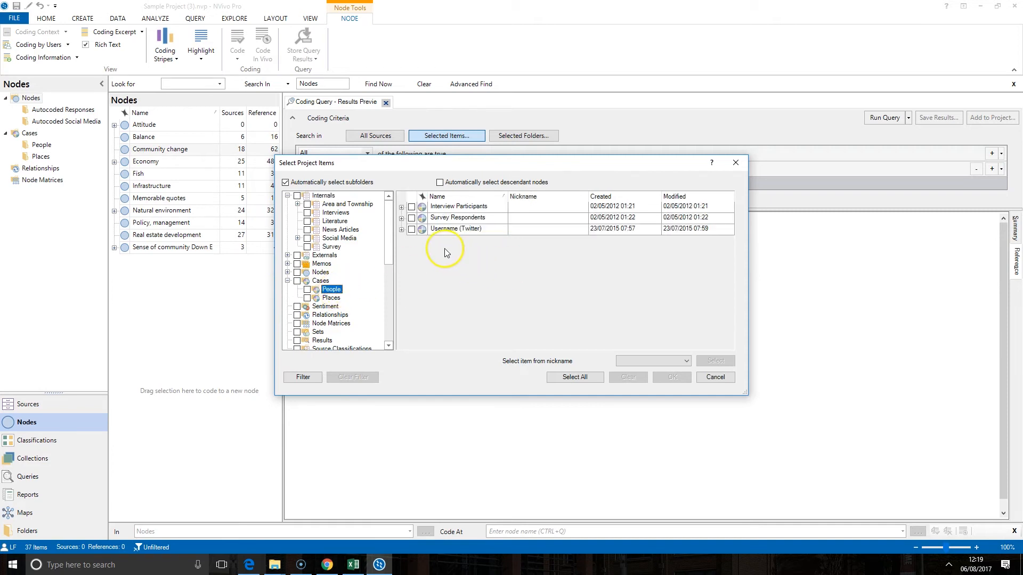
click(440, 182)
click(411, 207)
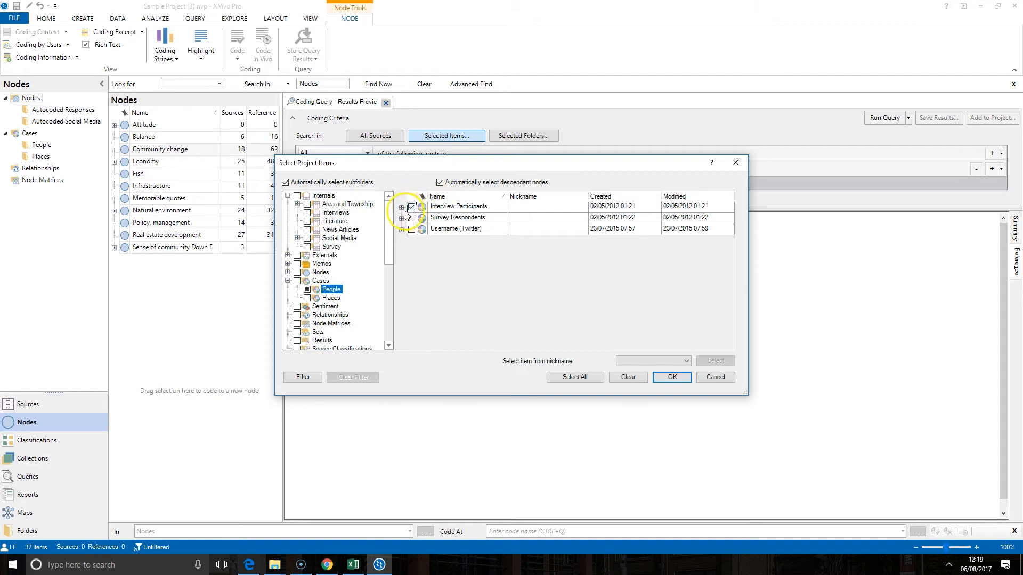
click(401, 208)
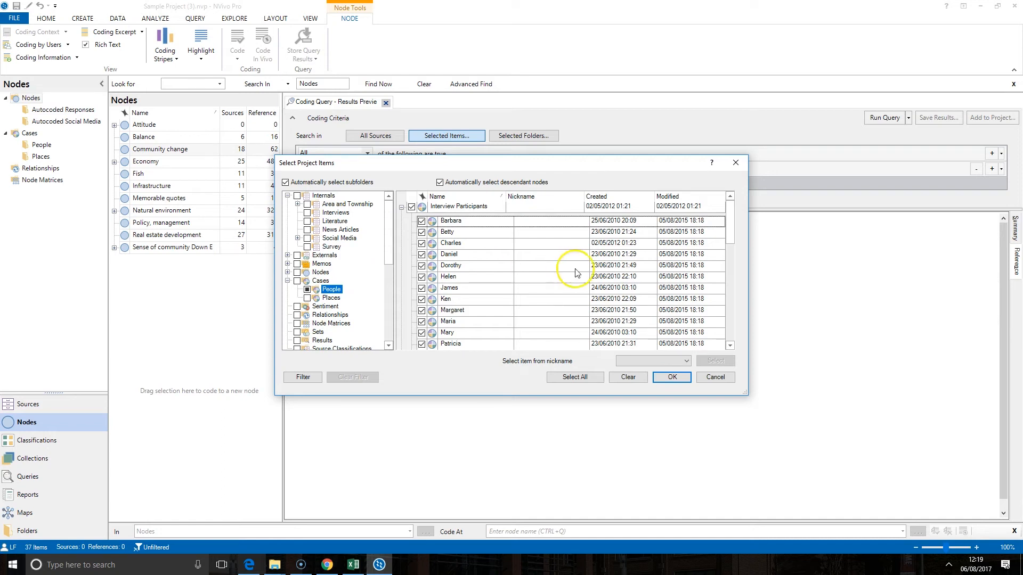
click(661, 377)
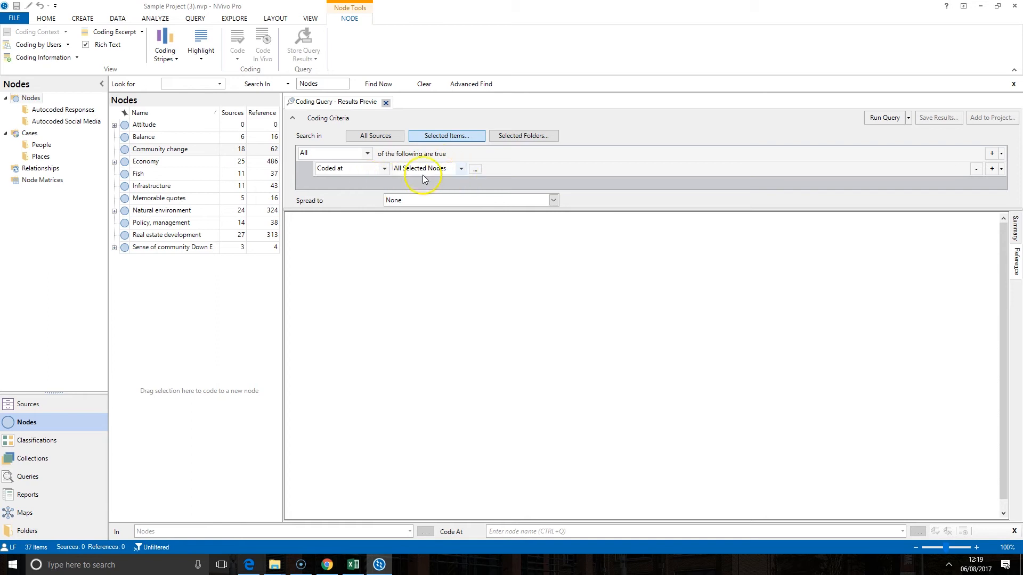
Choose the Attitude node and all its descendant nodes for the query's criterion.
click(476, 169)
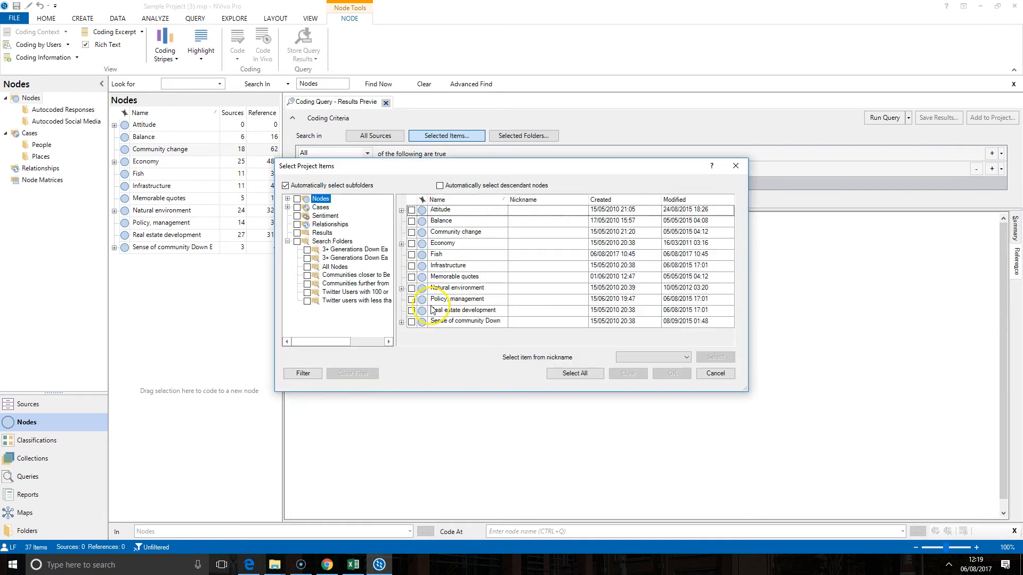
click(287, 199)
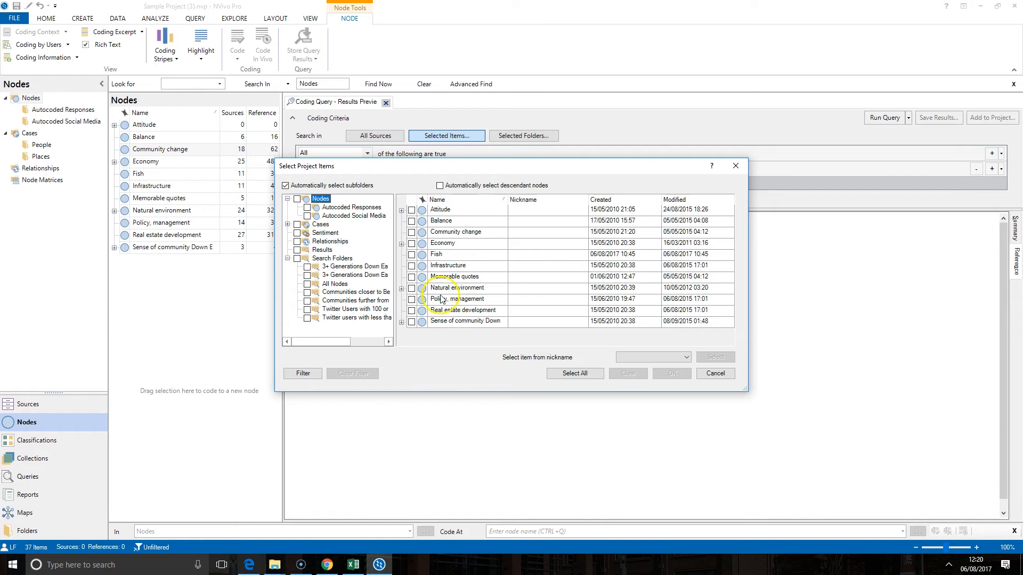
click(402, 211)
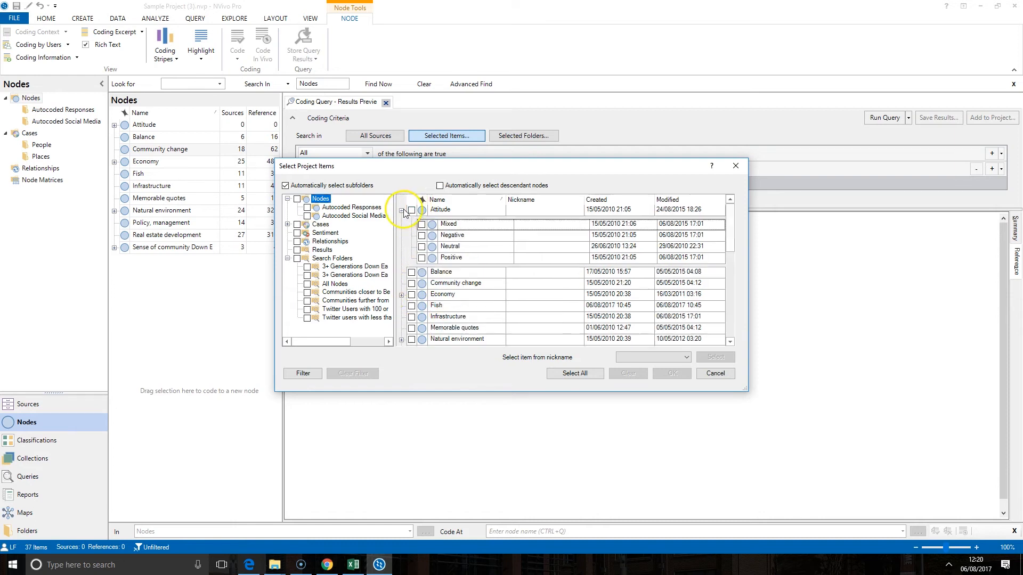
click(439, 186)
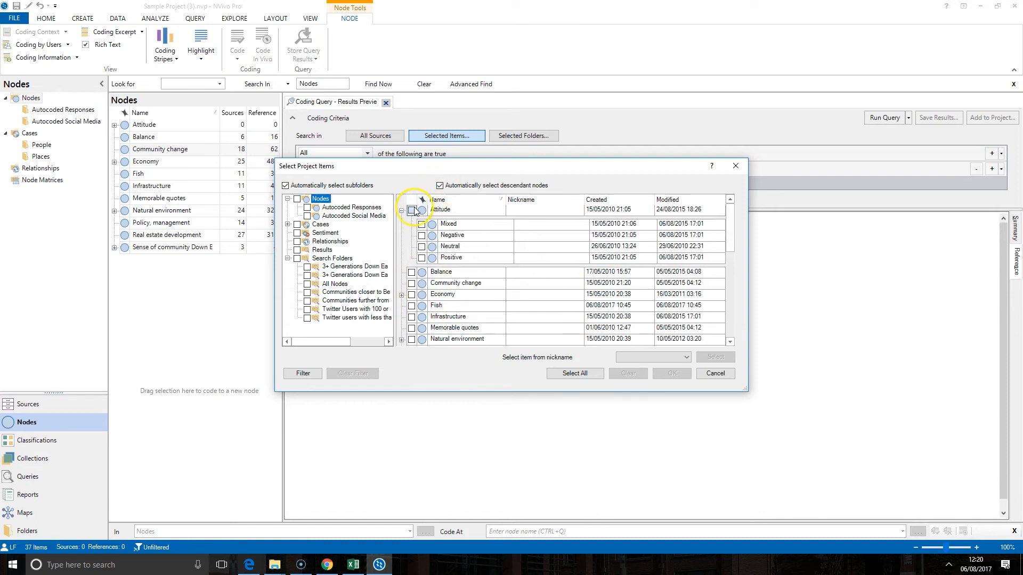
click(411, 210)
click(401, 211)
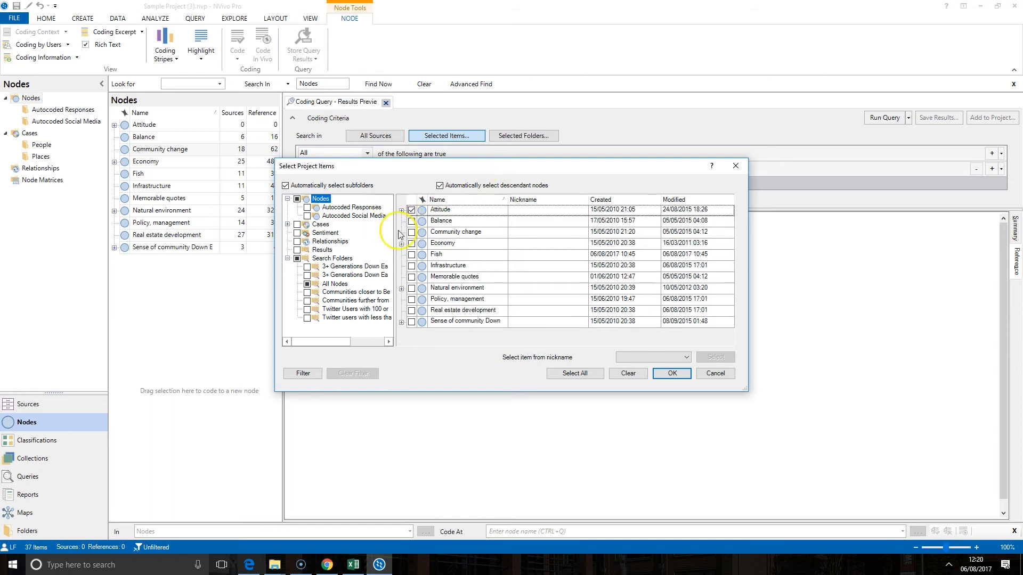
click(673, 373)
Set the criterion to Not Coded at, run the query, and look through the returned interview passages.
click(384, 168)
click(363, 194)
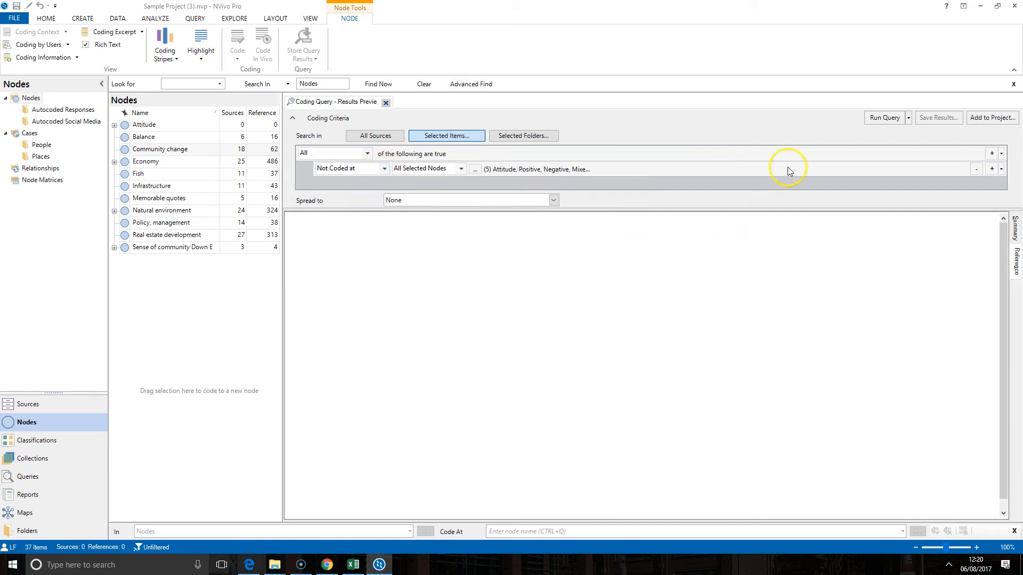
click(866, 118)
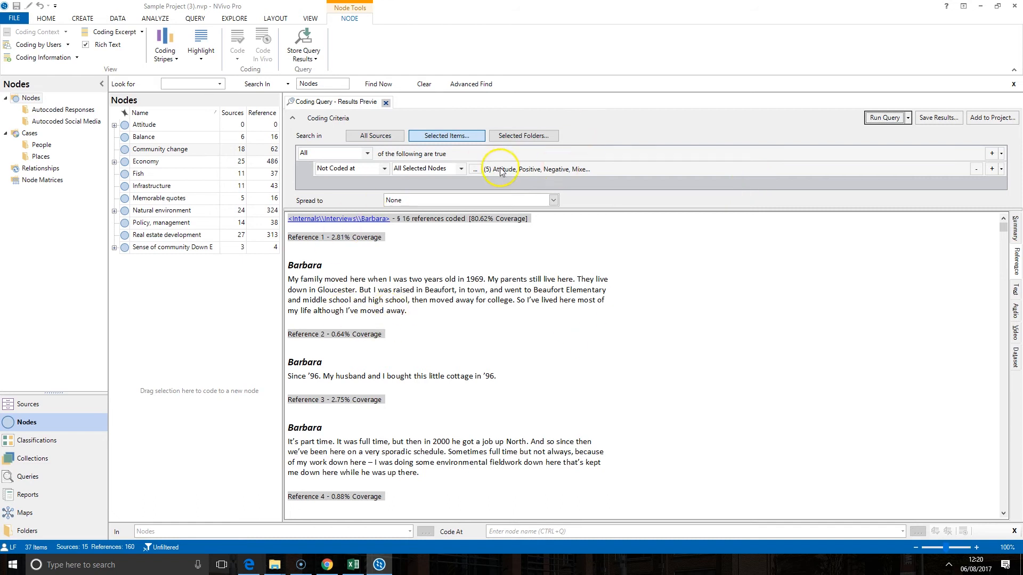
scroll(371, 294, down, 3)
scroll(370, 293, down, 15)
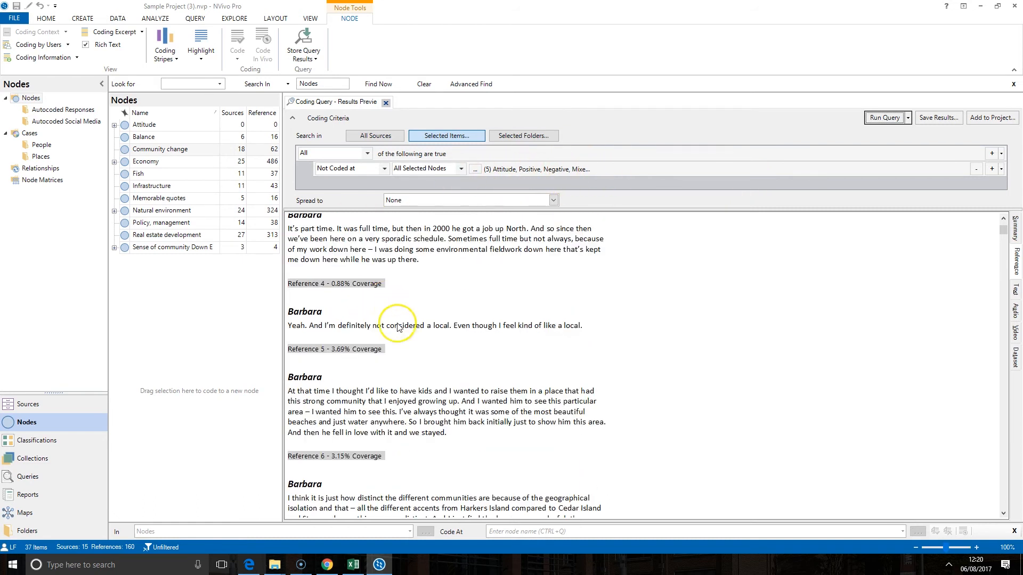
scroll(398, 328, down, 15)
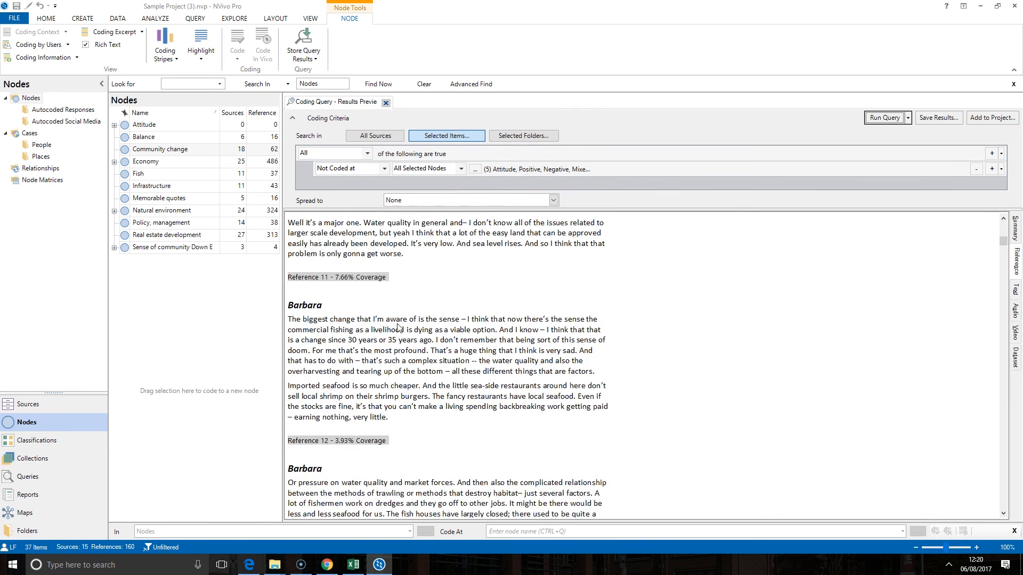
scroll(425, 356, down, 10)
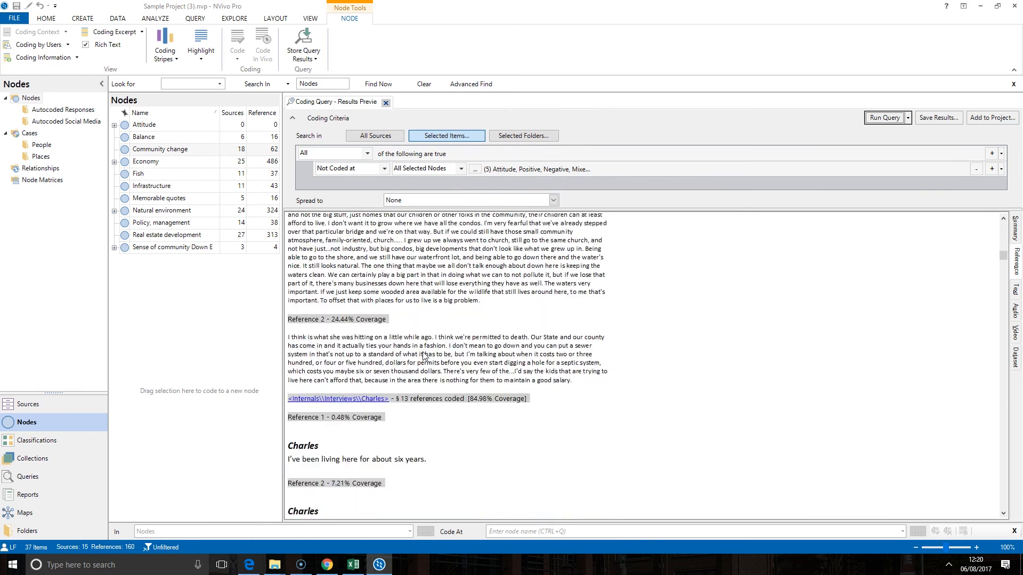
drag(1004, 257, 1004, 216)
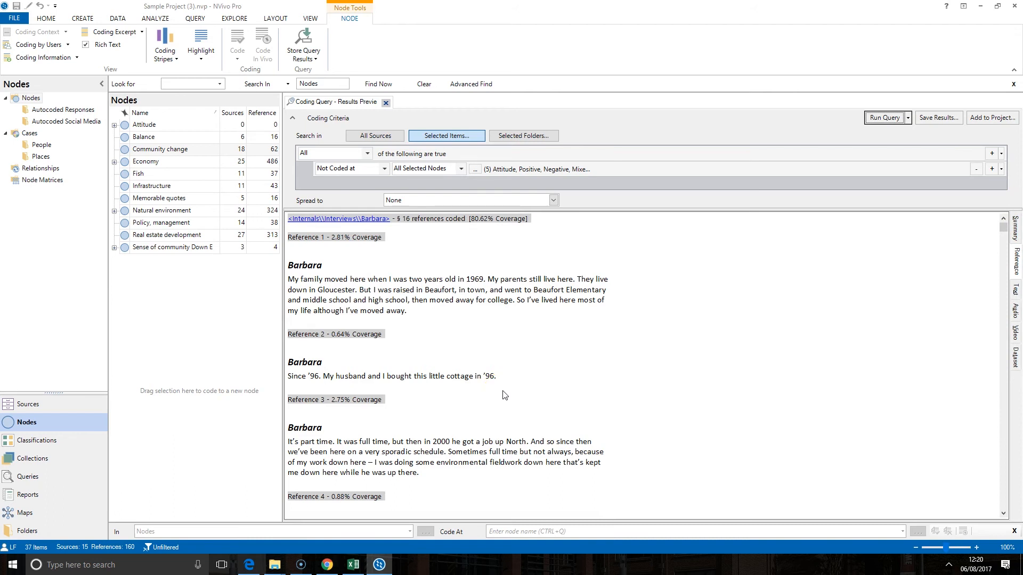
Add the coding query to the project under the name "Not coded at att.".
click(992, 119)
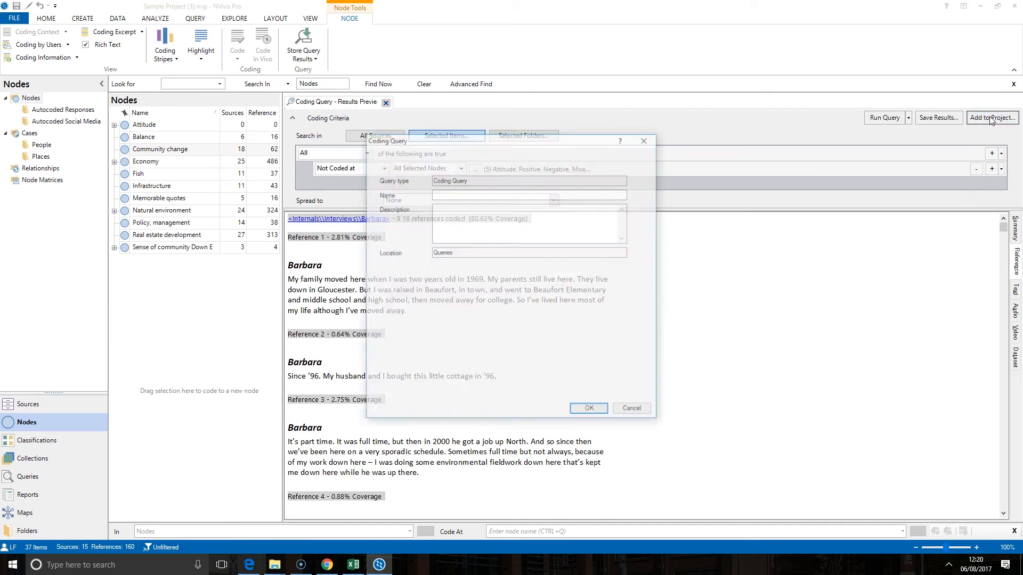
click(442, 195)
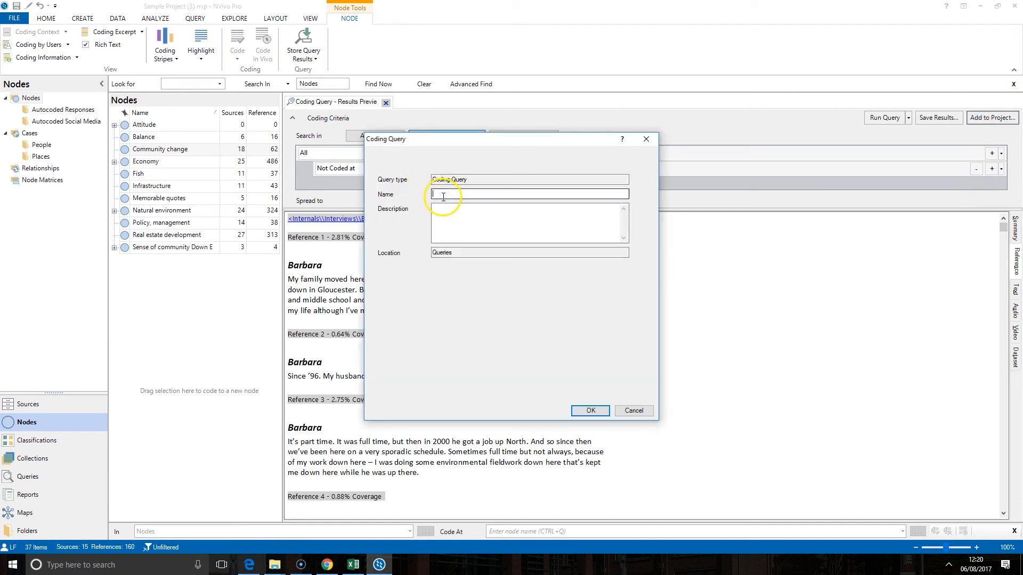
text(coded at att)
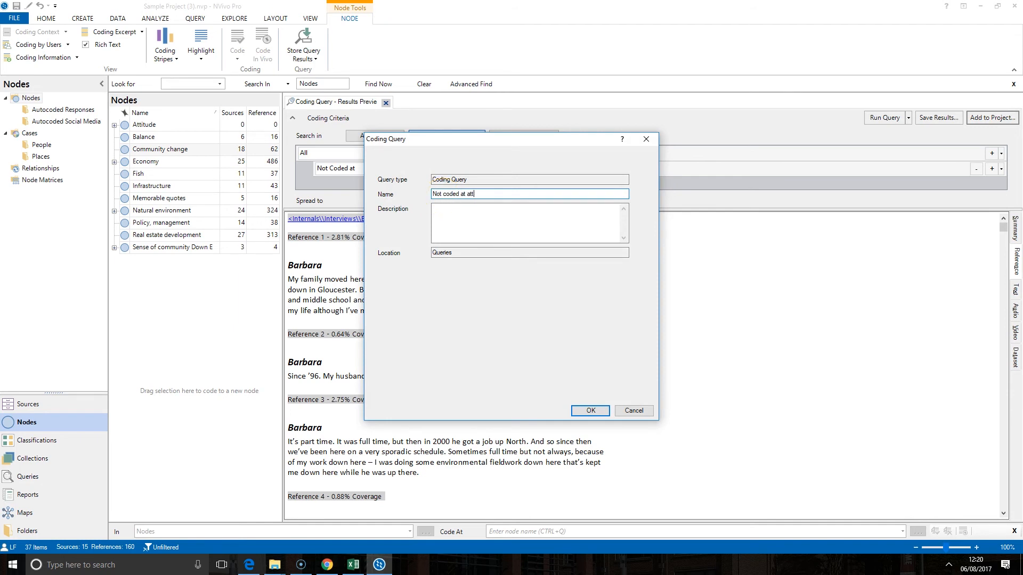
click(591, 411)
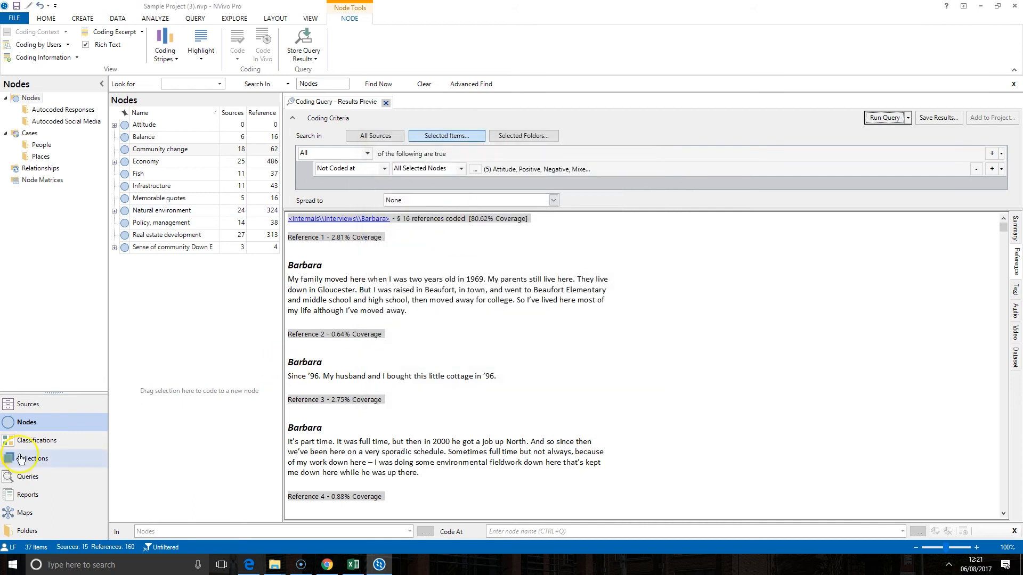
Show the project's saved queries and select the "Not coded at att." query.
click(47, 478)
click(30, 98)
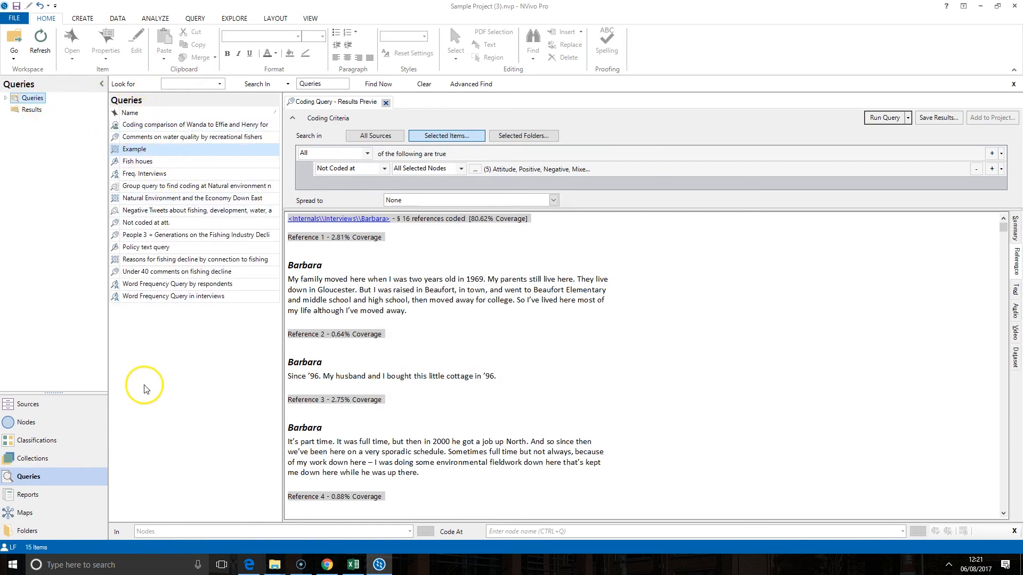
click(171, 223)
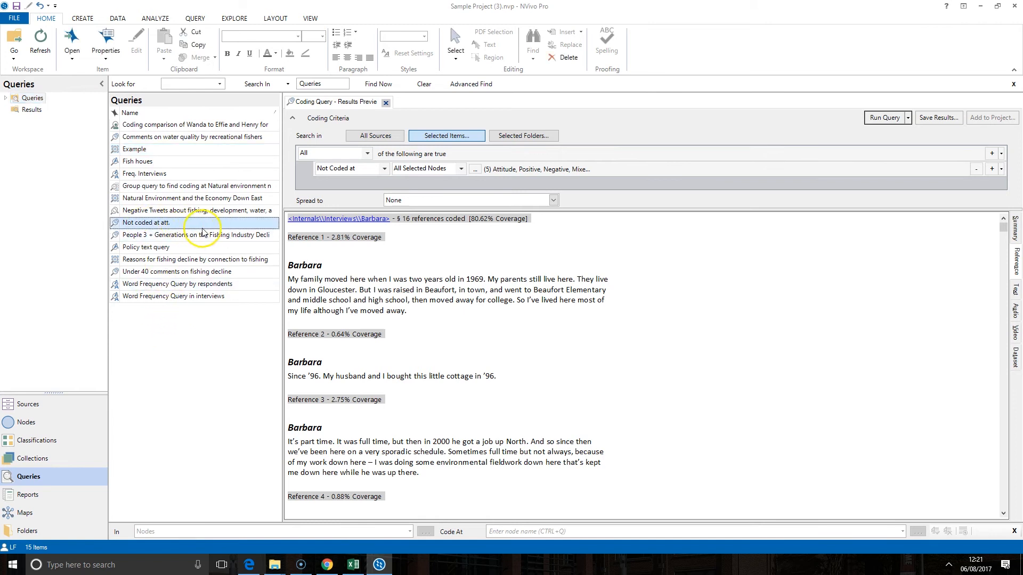
Close the query results preview and run the saved "Not coded at att." query again from the list.
click(387, 103)
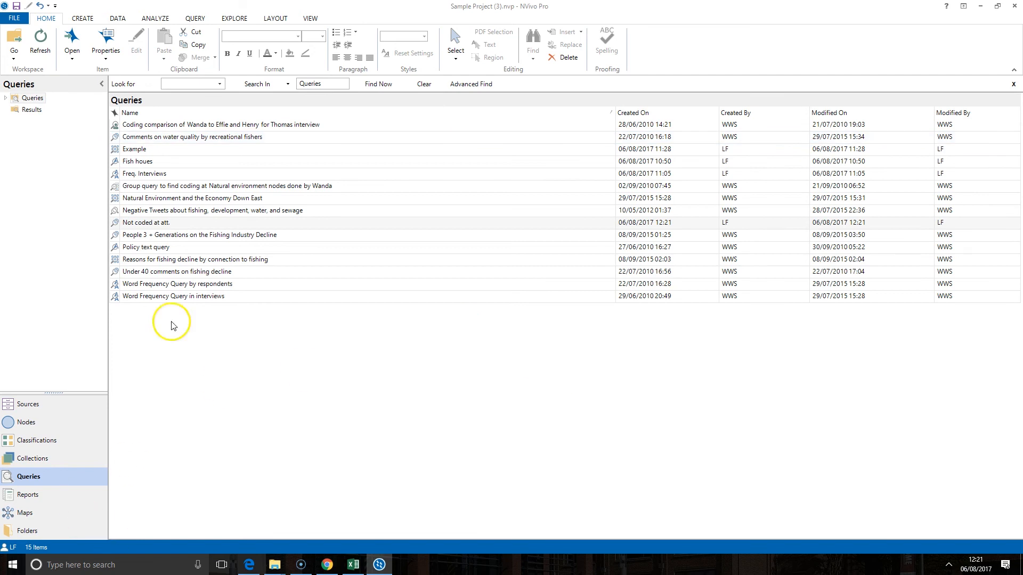
double_click(160, 223)
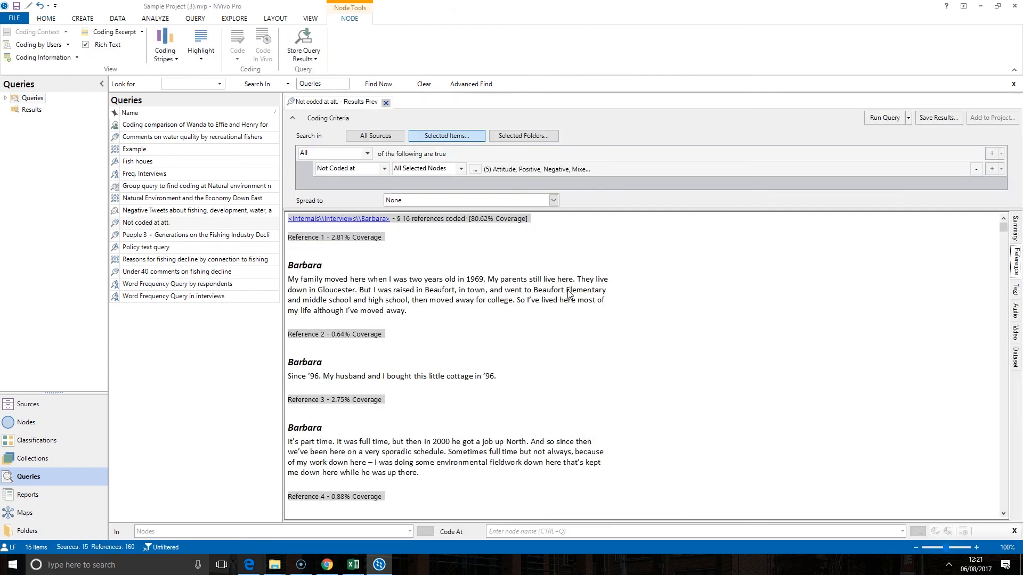
Store the query results as a new node named "Not coded at att." in the Nodes location.
click(938, 117)
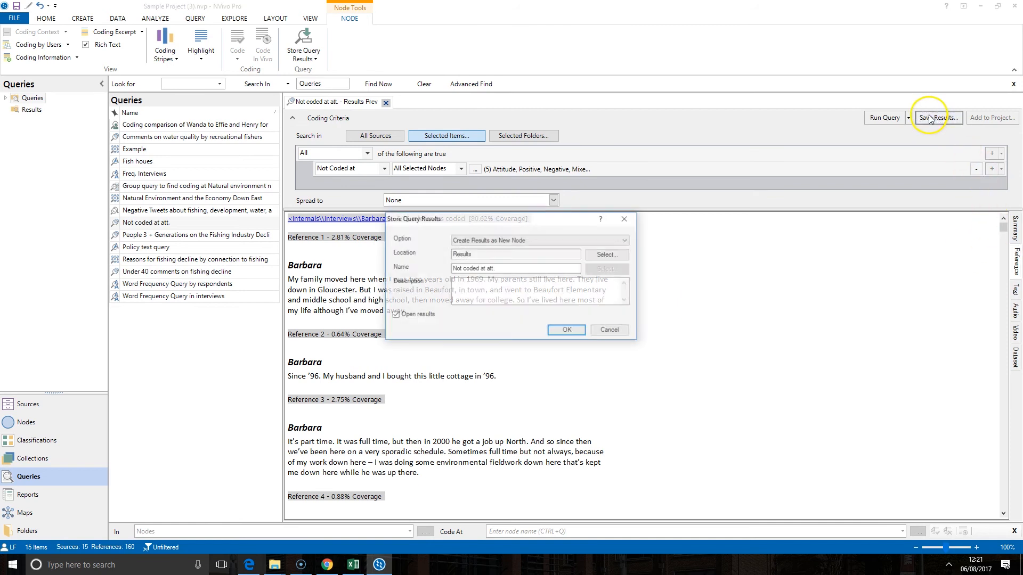
click(601, 255)
click(450, 191)
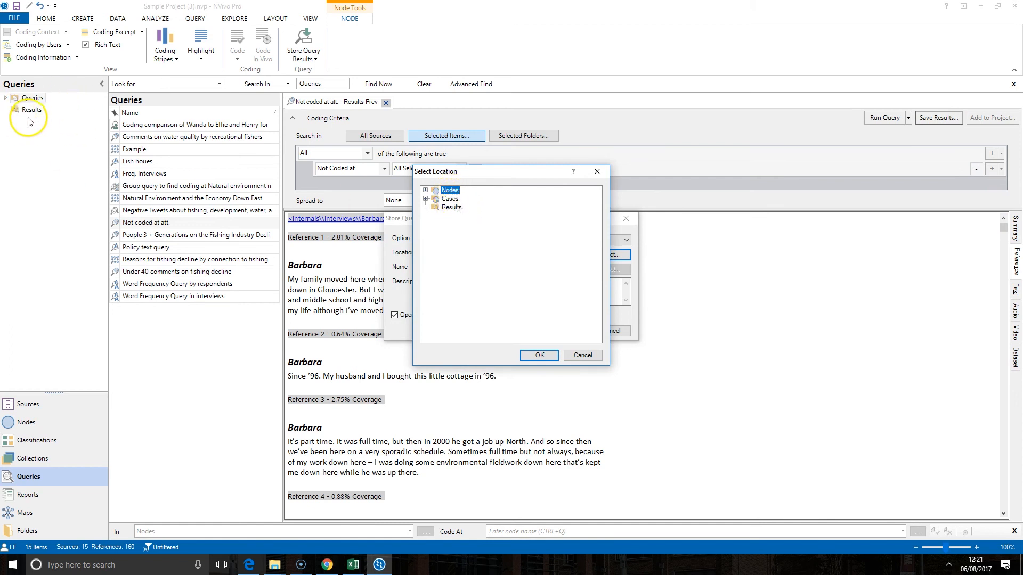
double_click(447, 191)
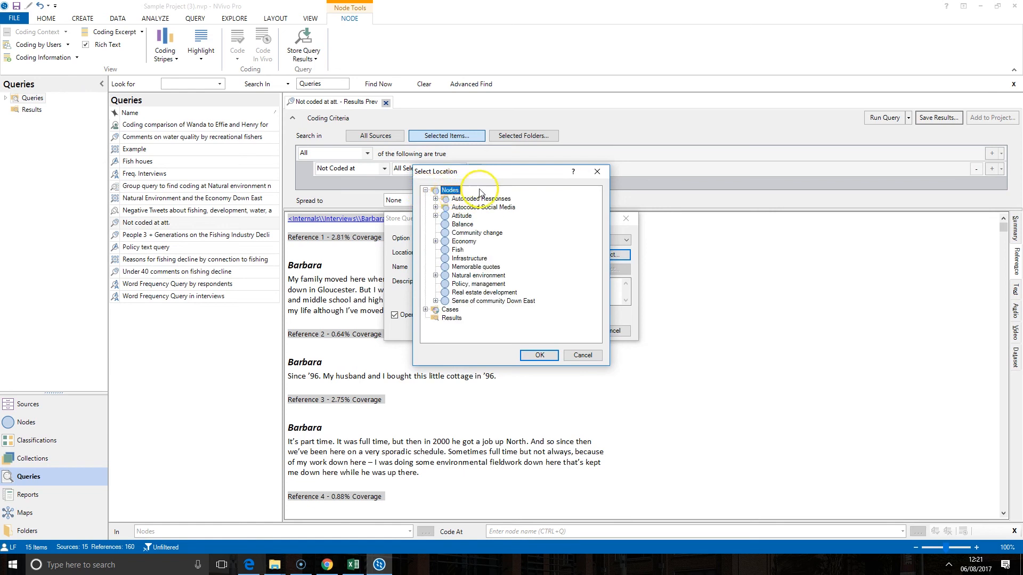
click(539, 354)
click(512, 268)
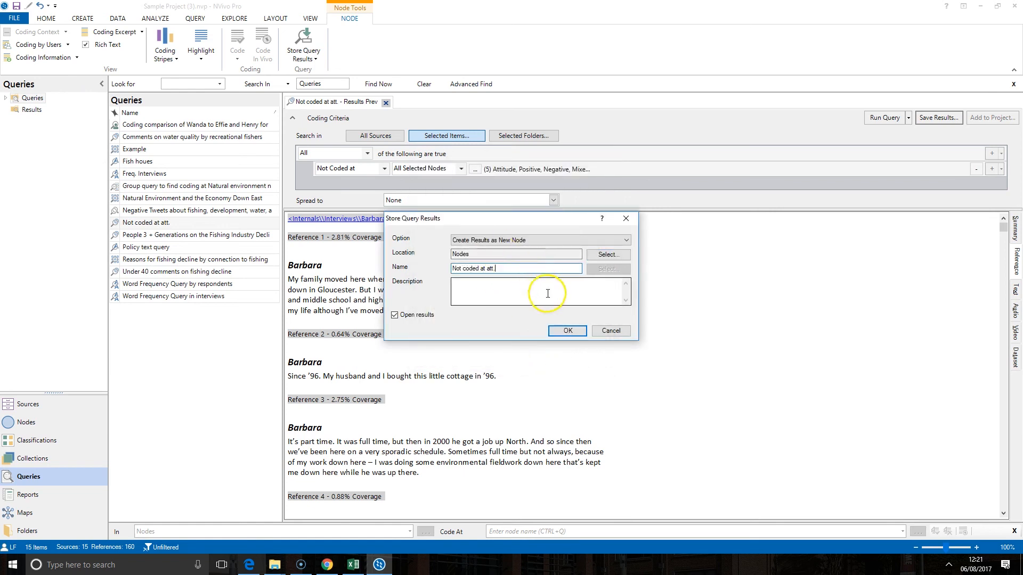
click(566, 329)
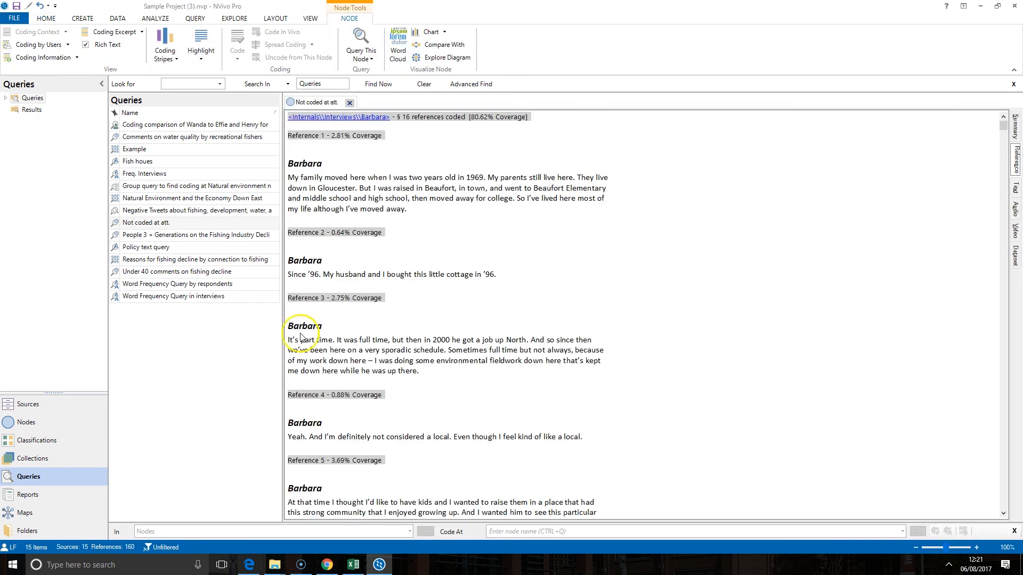
Show the project's nodes and select the "Not coded at att." node.
click(15, 424)
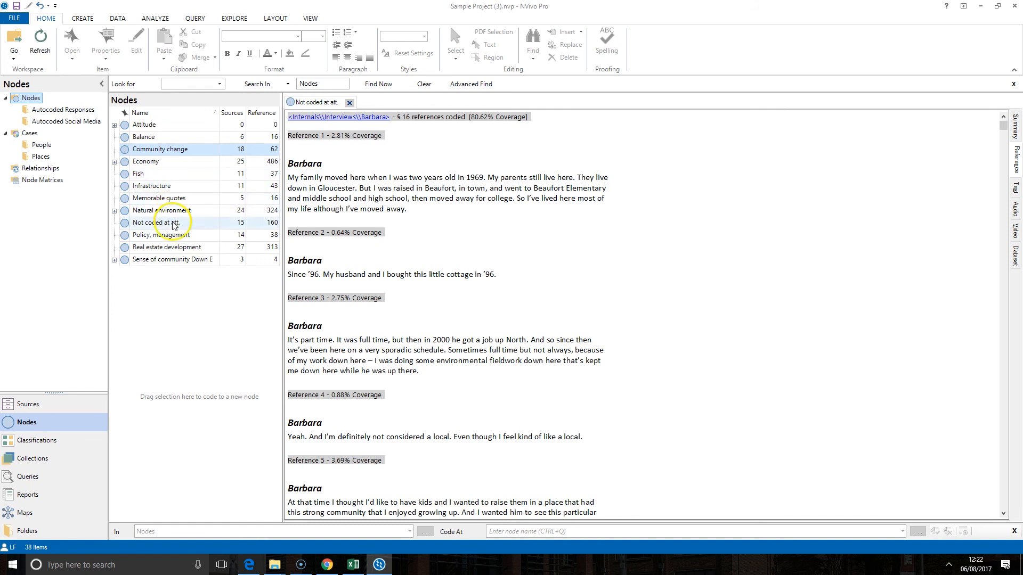
click(222, 228)
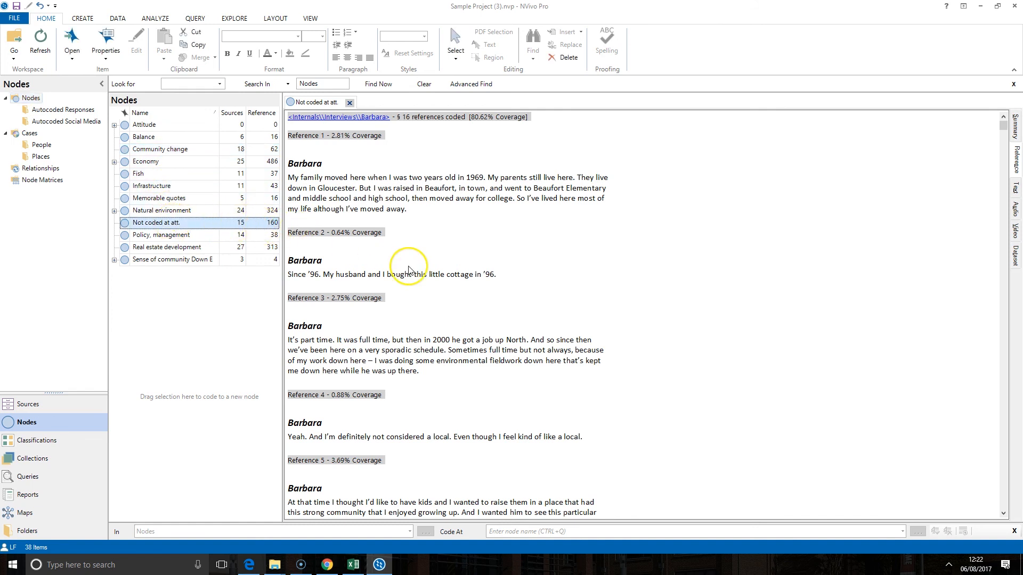
Start a new coding query.
click(195, 18)
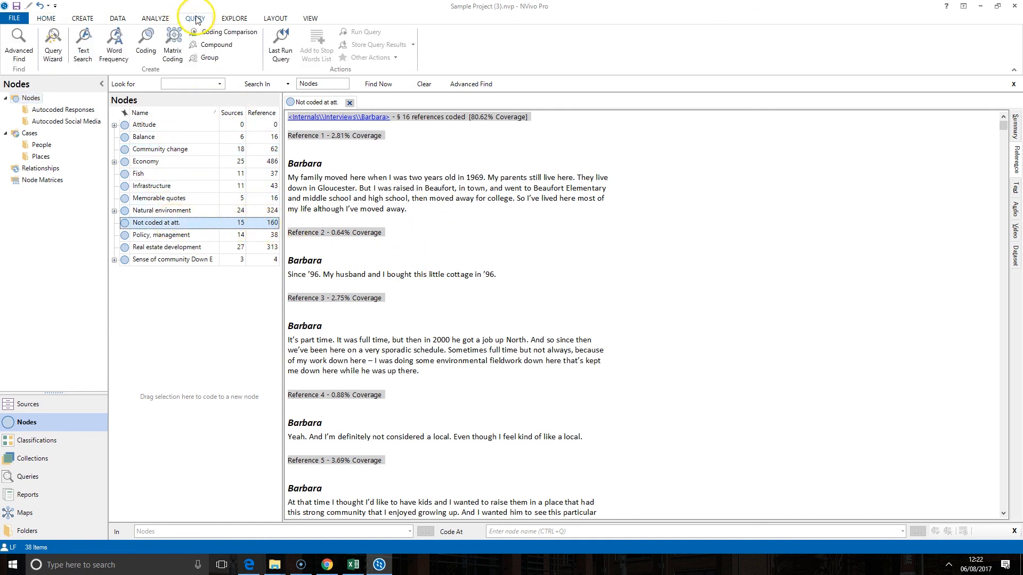
click(145, 45)
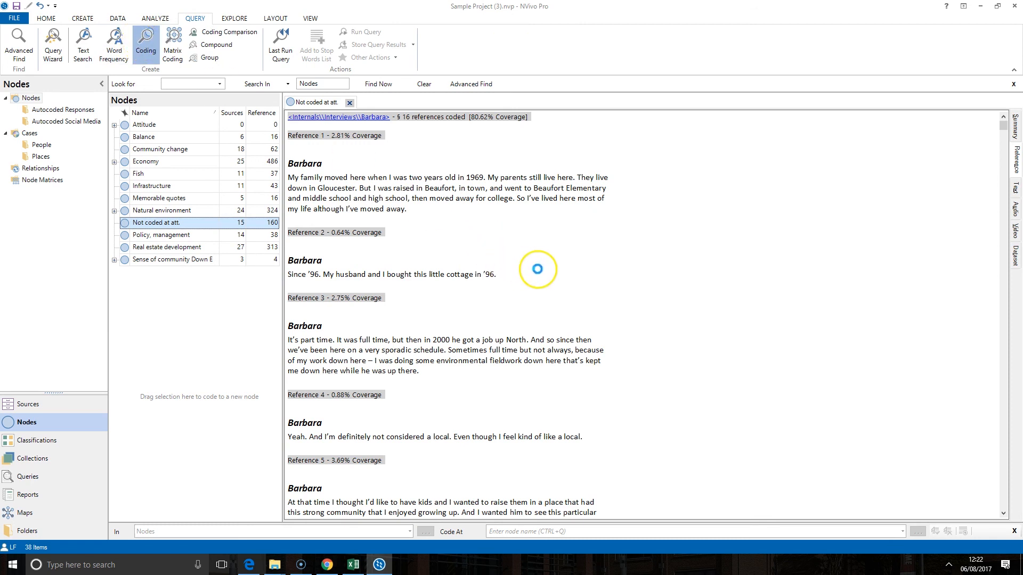